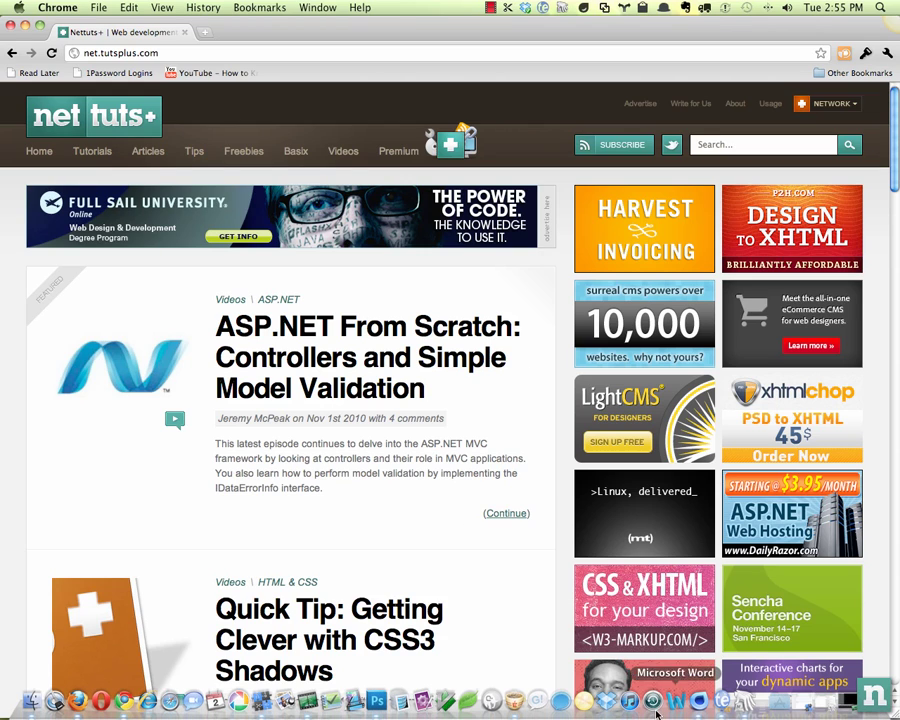
Switch from Chrome to the untitled Espresso CSS document with the empty .box rule
click(517, 706)
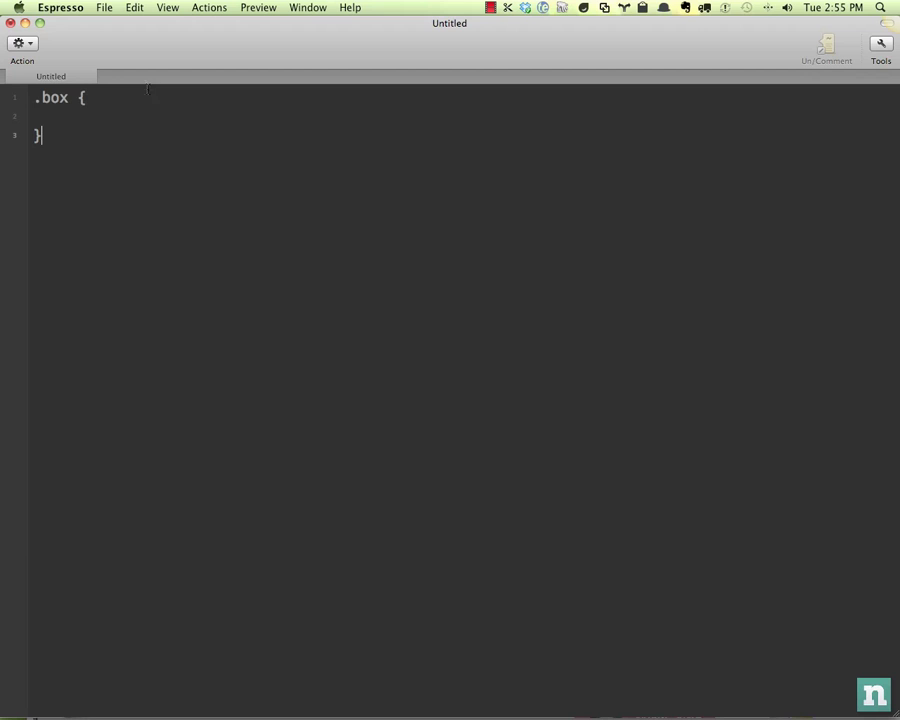
Type '-webkit-box-shadow: 0 5px 0 black;' inside the .box rule
click(176, 118)
text(-webkit-box-shadow)
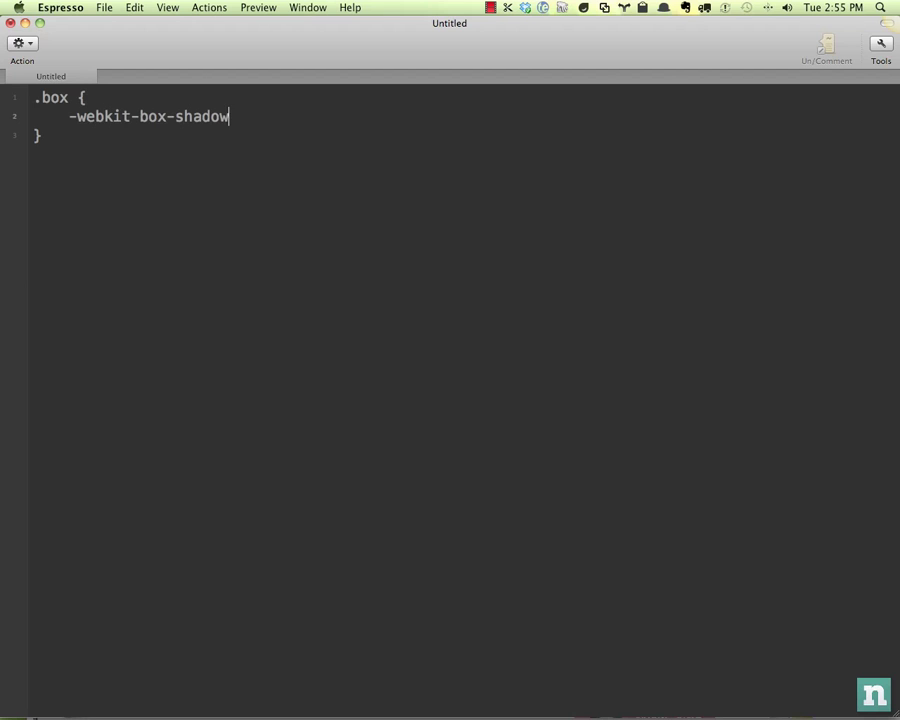
text(: 0 5px 0 black;)
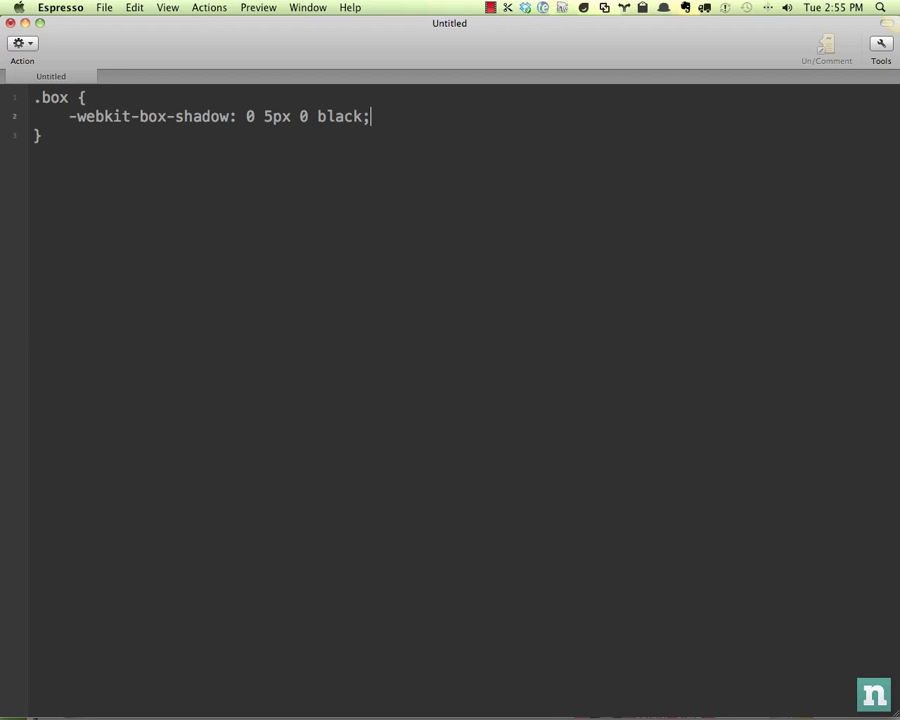
Copy the shadow declaration and paste it on two new lines below
key(super+shift+Left)
key(super+c)
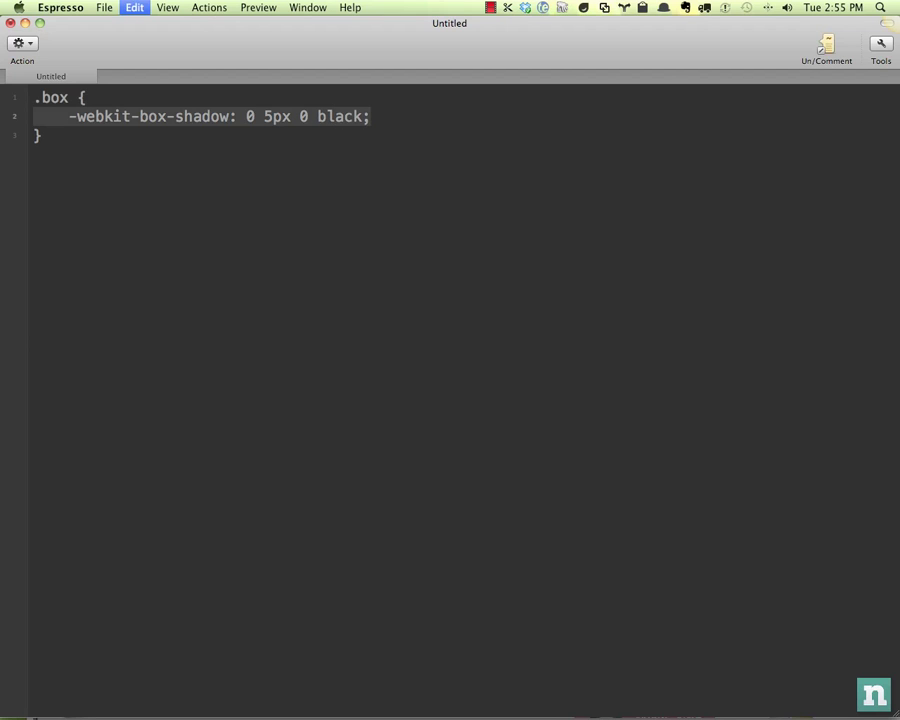
key(Right)
key(Return)
key(super+v)
key(Return)
key(super+v)
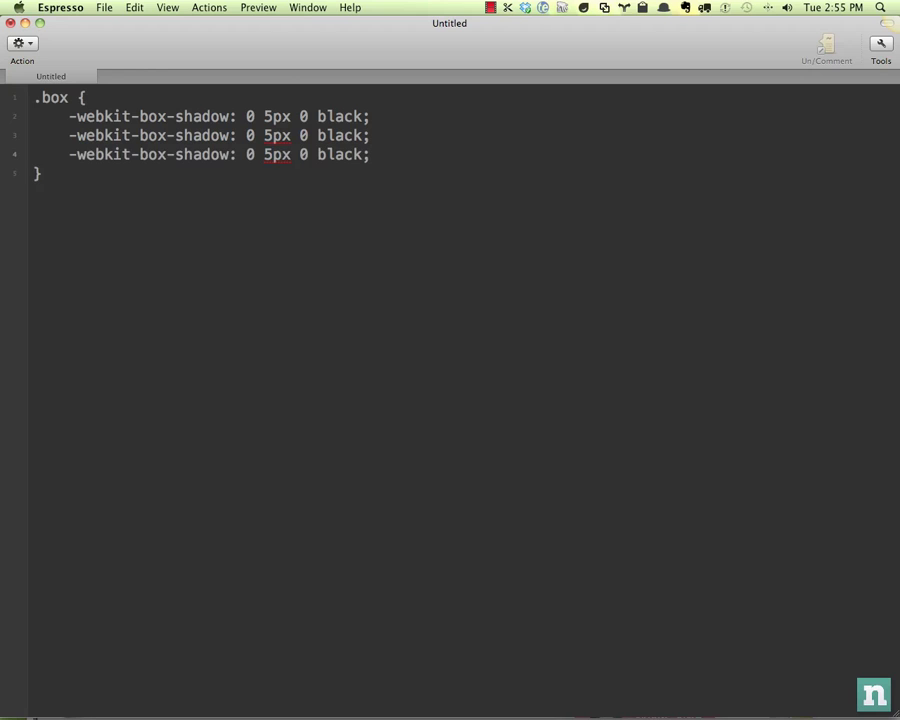
Change line 3's prefix to -moz- and remove the prefix from line 4
click(68, 135)
double_click(80, 135)
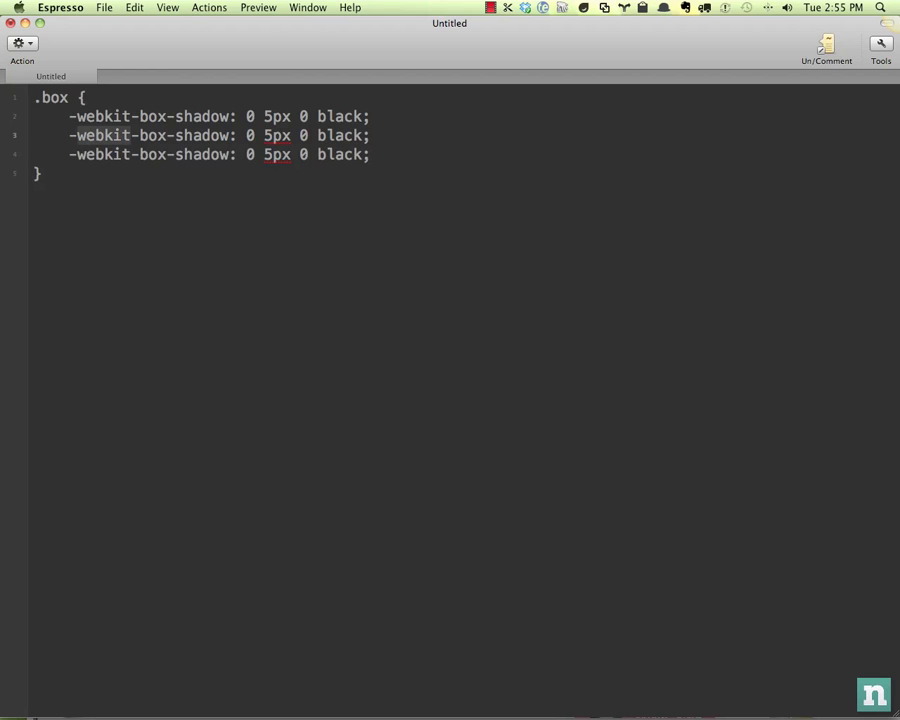
key(BackSpace)
text(m)
text(oz)
key(Up)
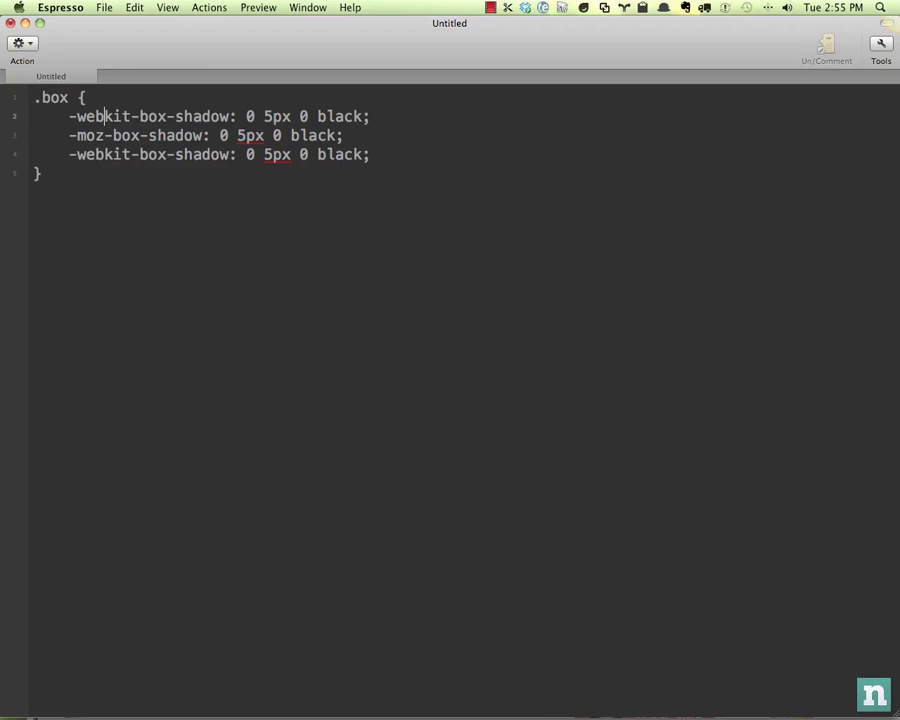
key(Down)
key(Down)
key(Right)
key(Right)
key(Right)
key(alt+BackSpace)
key(BackSpace)
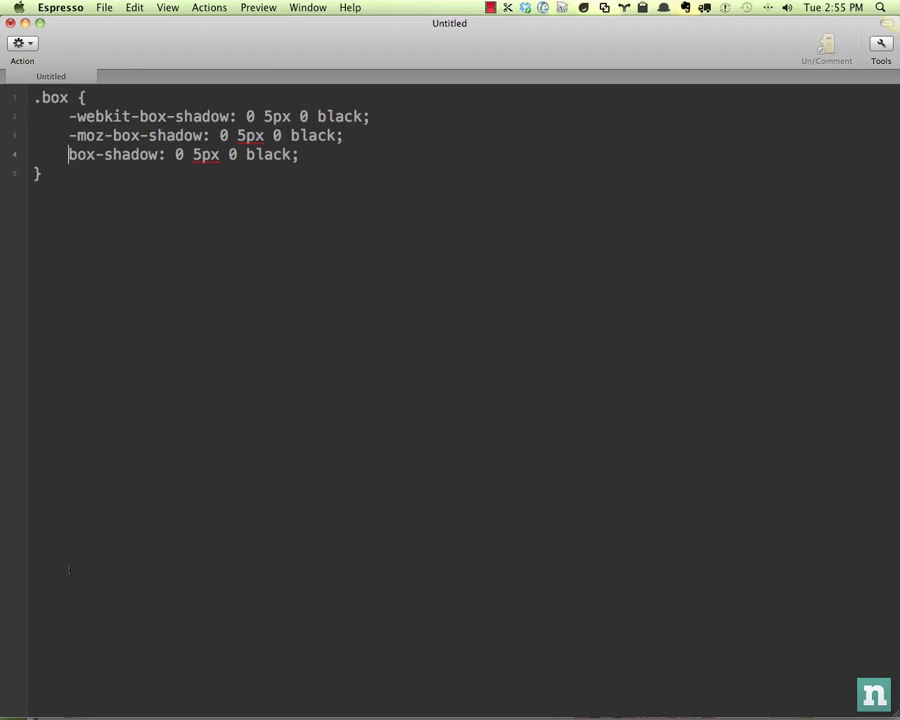
click(746, 702)
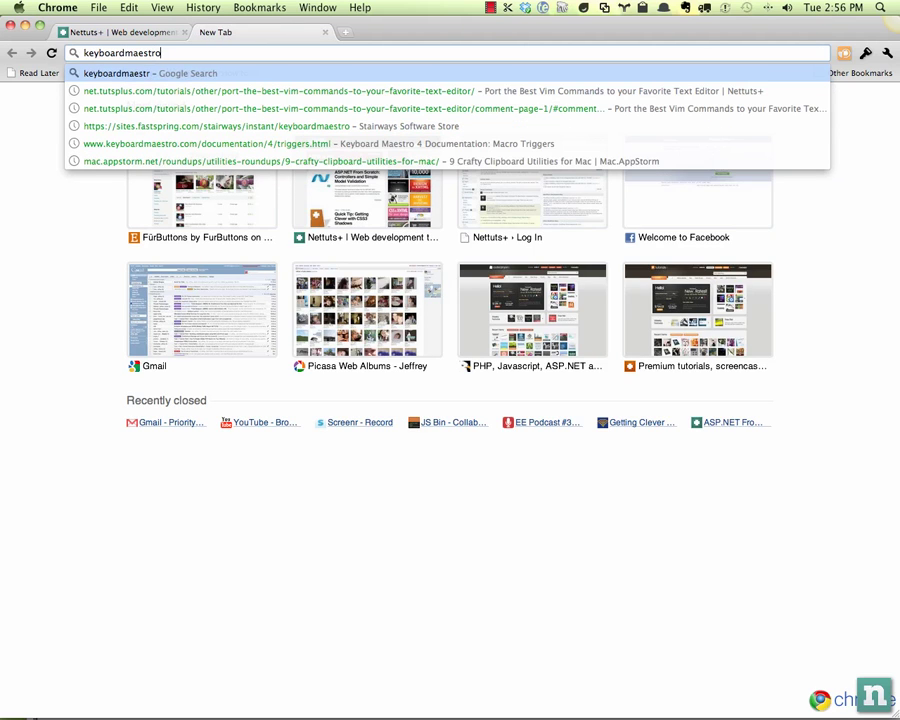
Load the keyboardmaestro.com site, close its tab, and return to the Keyboard Maestro editor
key(Return)
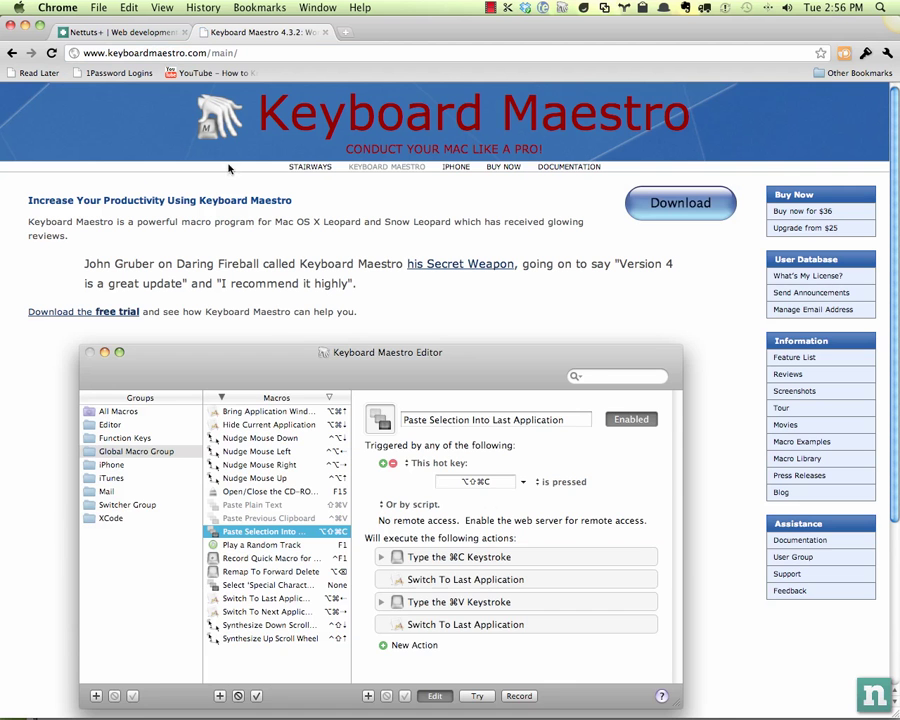
key(super+w)
key(super+Tab)
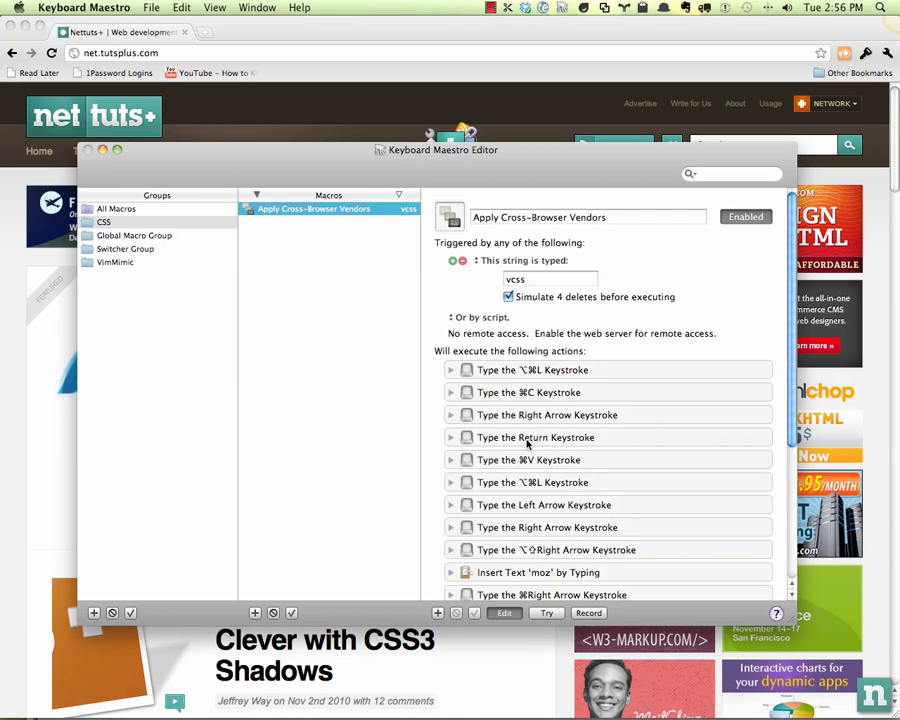
Delete the -moz and plain shadow lines, then re-expand the -webkit-box-shadow line into vendor-prefixed lines
click(533, 703)
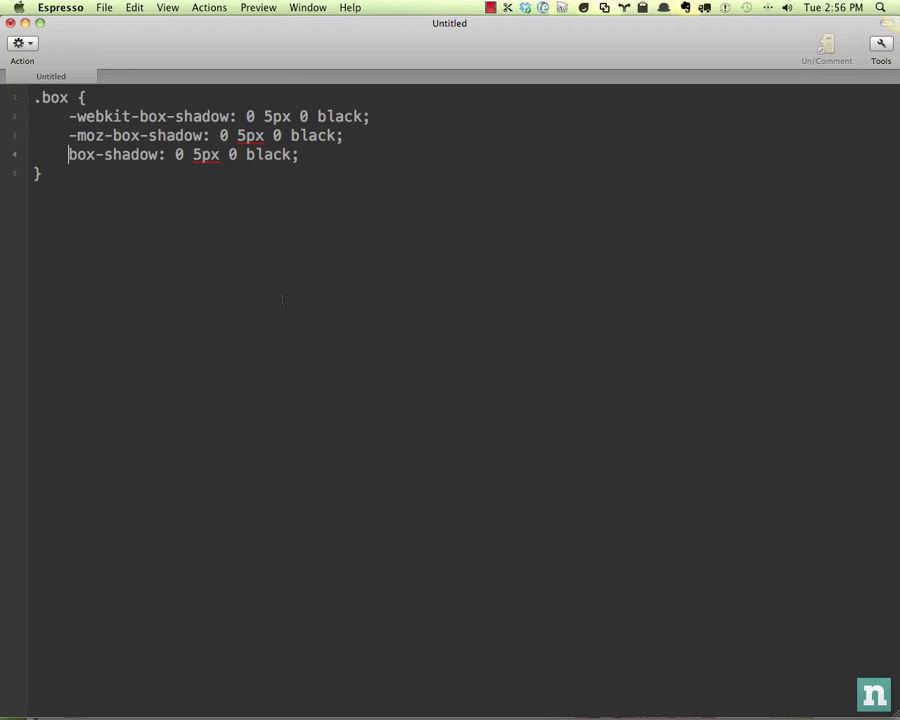
drag(310, 156, 5, 133)
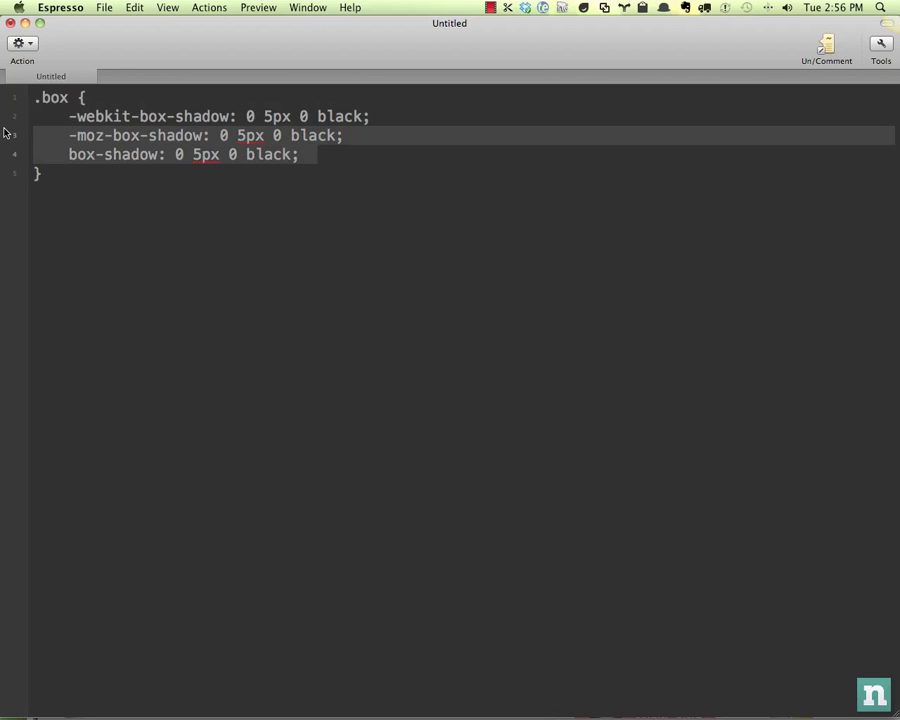
key(BackSpace)
key(BackSpace)
key(Left)
key(Right)
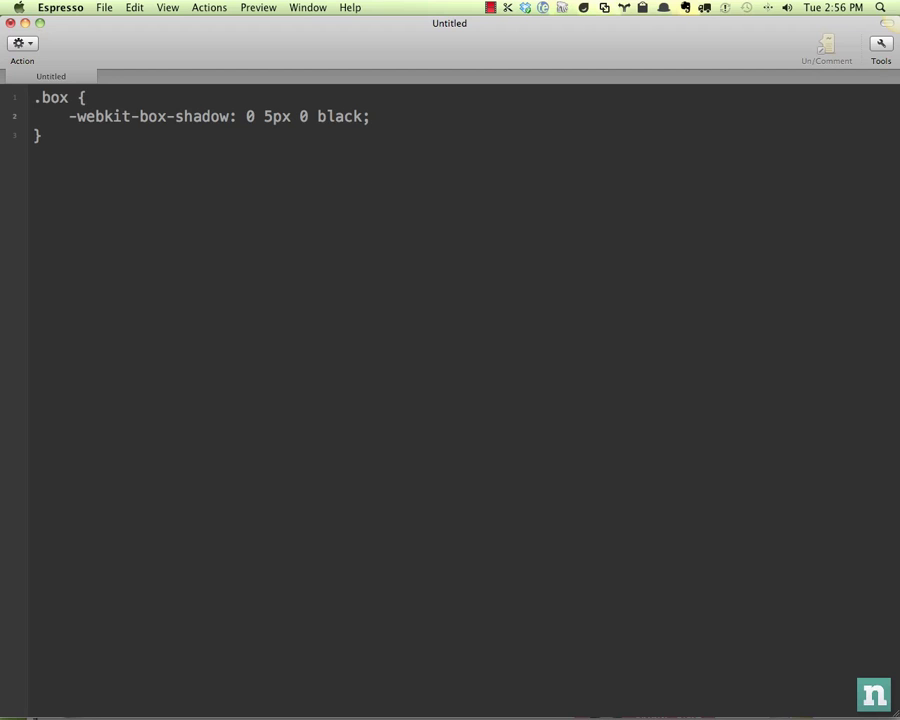
text(v)
key(Tab)
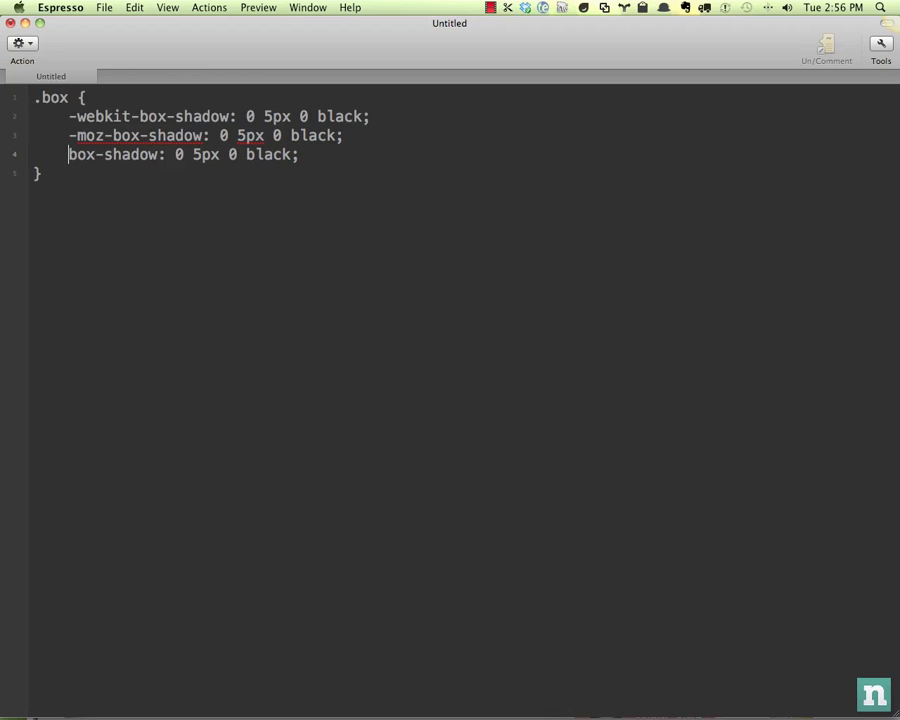
After a blank line, type '-webkit-border-radius: 3px;' and expand it with vcss
key(Return)
text(\)
key(Return)
text(-webkit-border-rawdi)
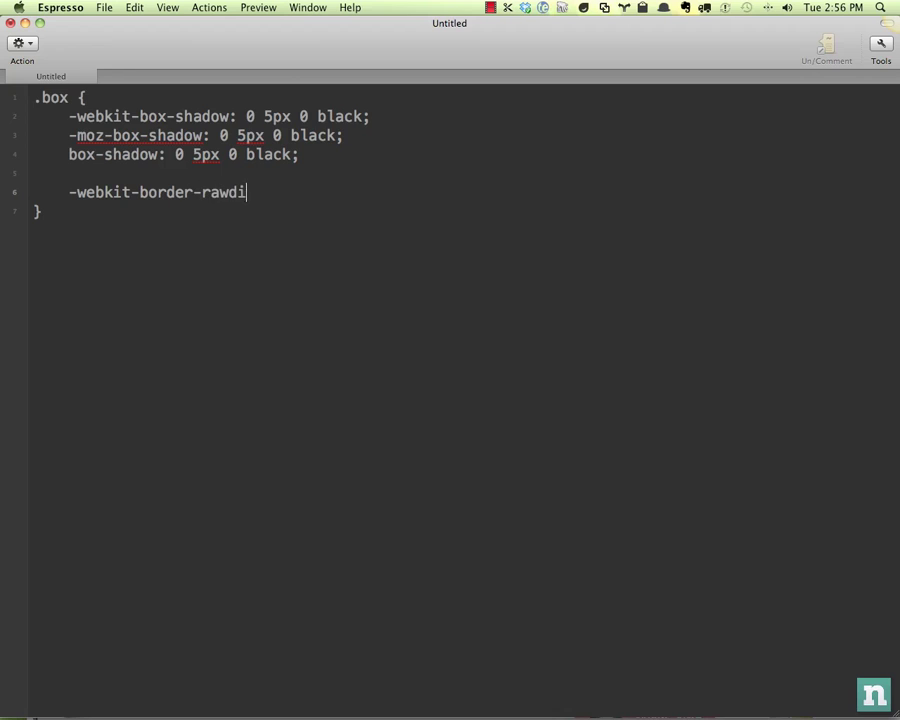
key(BackSpace)
key(BackSpace)
key(BackSpace)
text(dius: 3px; vcs)
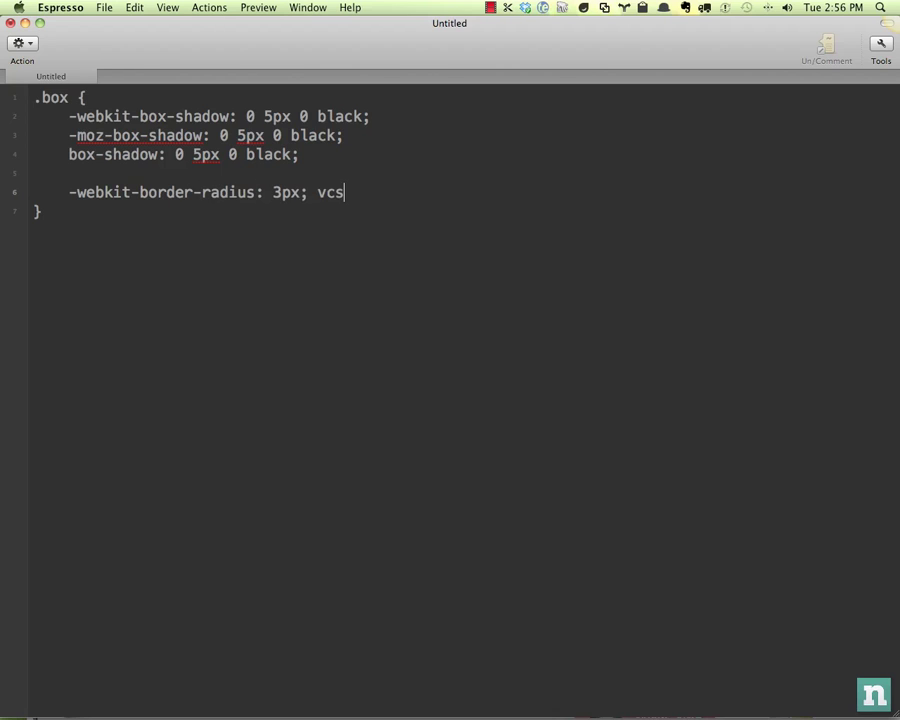
key(Tab)
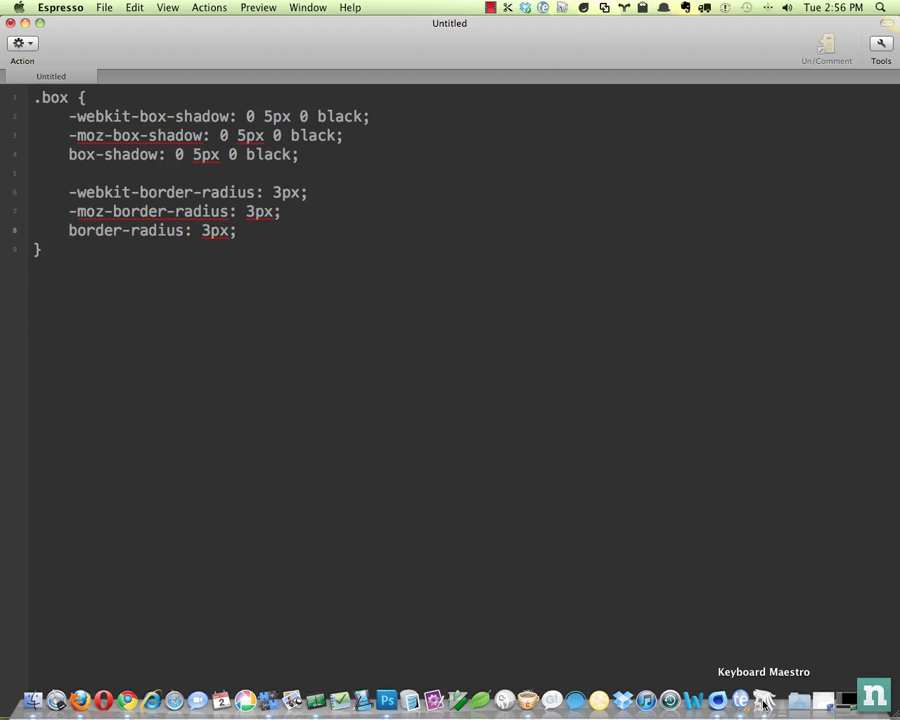
Delete all of the Apply Cross-Browser Vendors macro's actions and untick 'Simulate 4 deletes before executing'
click(760, 697)
click(598, 367)
scroll(610, 381, down, 10)
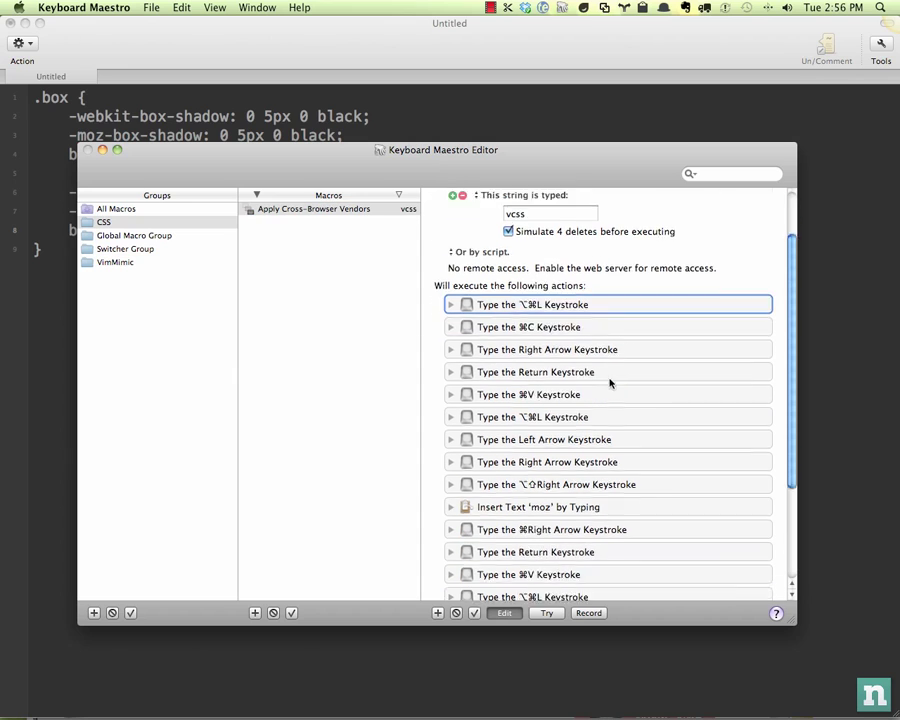
shift+click(577, 550)
key(Delete)
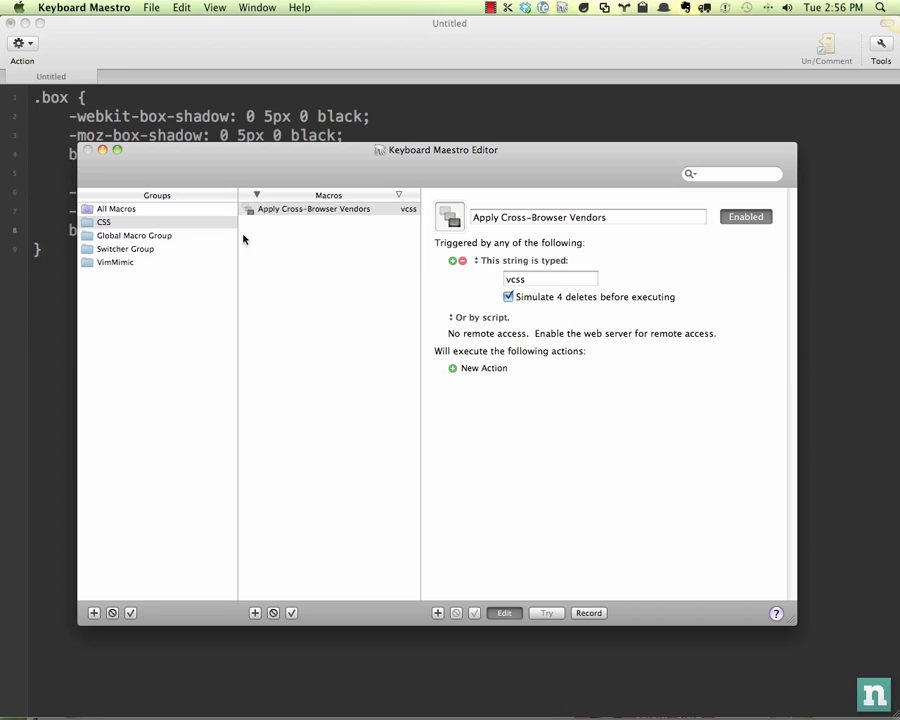
click(332, 215)
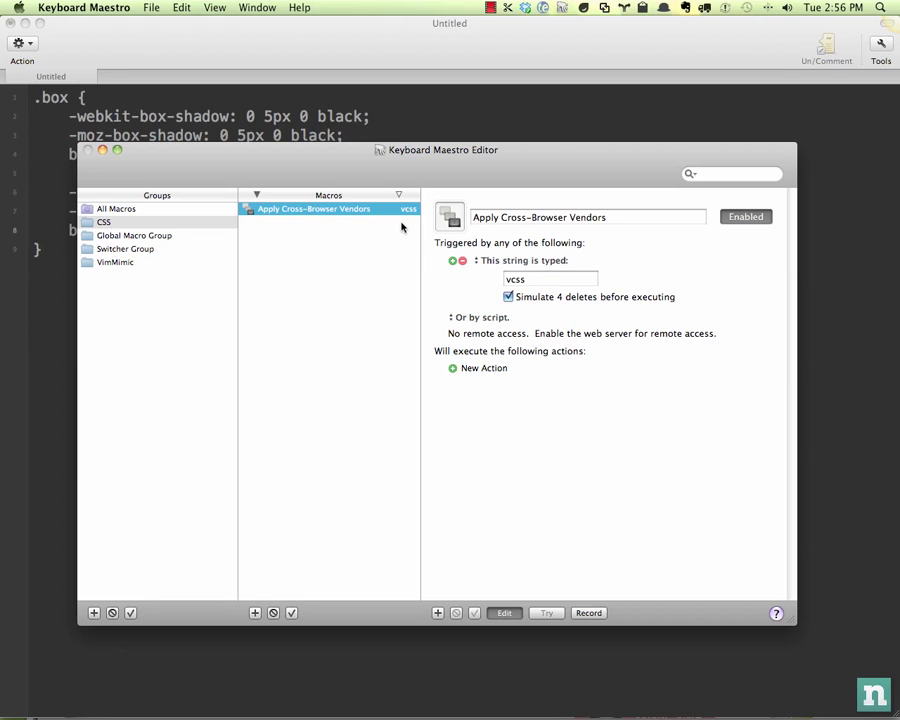
key(Tab)
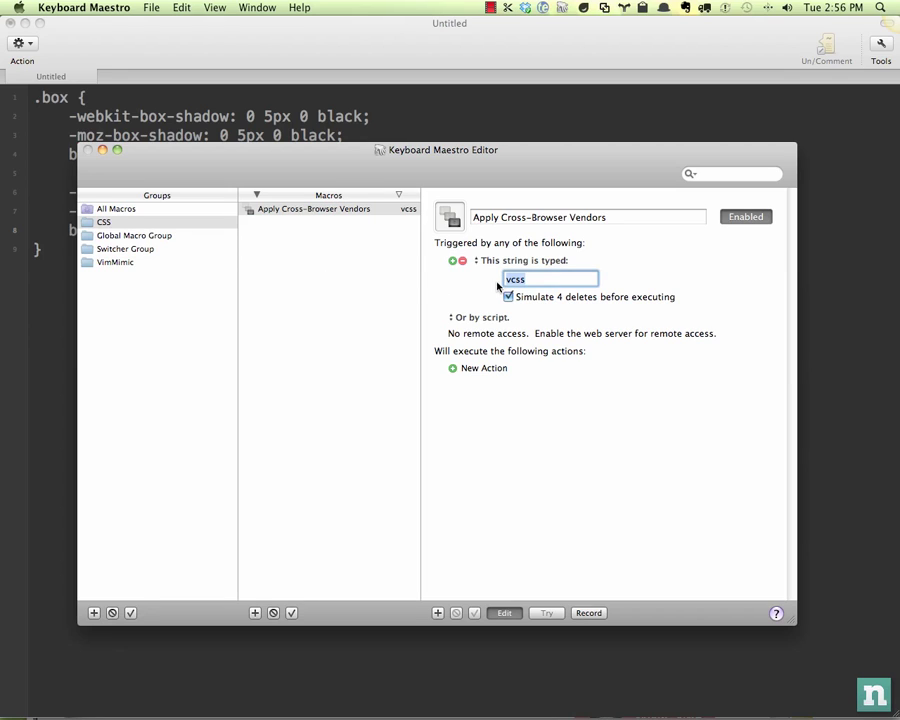
click(665, 300)
Cut the .box rule back to the single -webkit-box-shadow line, erasing a trial vcss
click(140, 88)
key(shift+Up)
key(shift+Up)
key(shift+Up)
key(shift+Up)
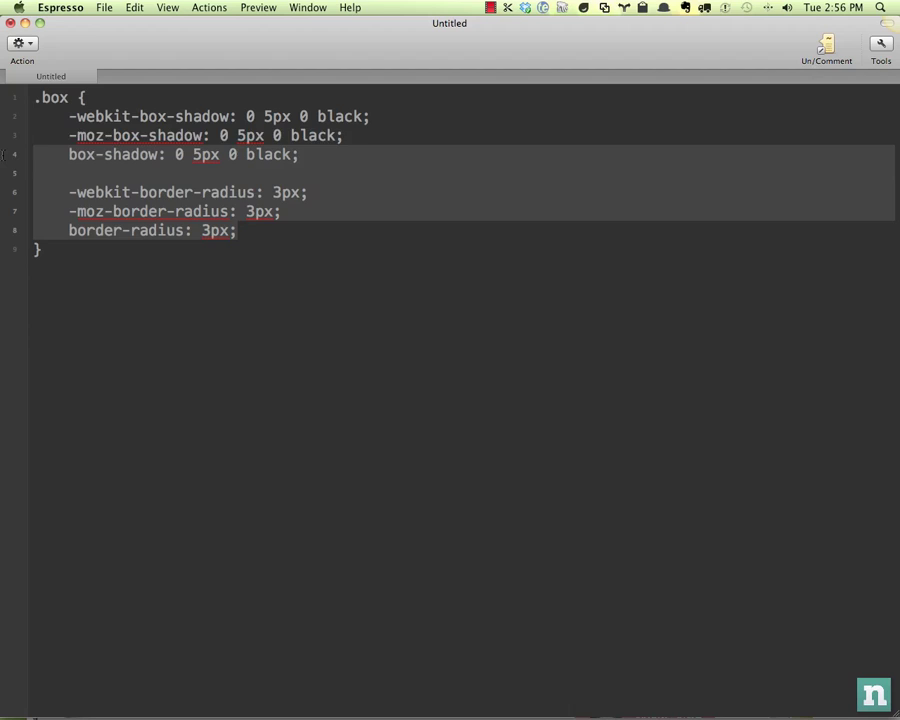
key(shift+Up)
key(BackSpace)
key(BackSpace)
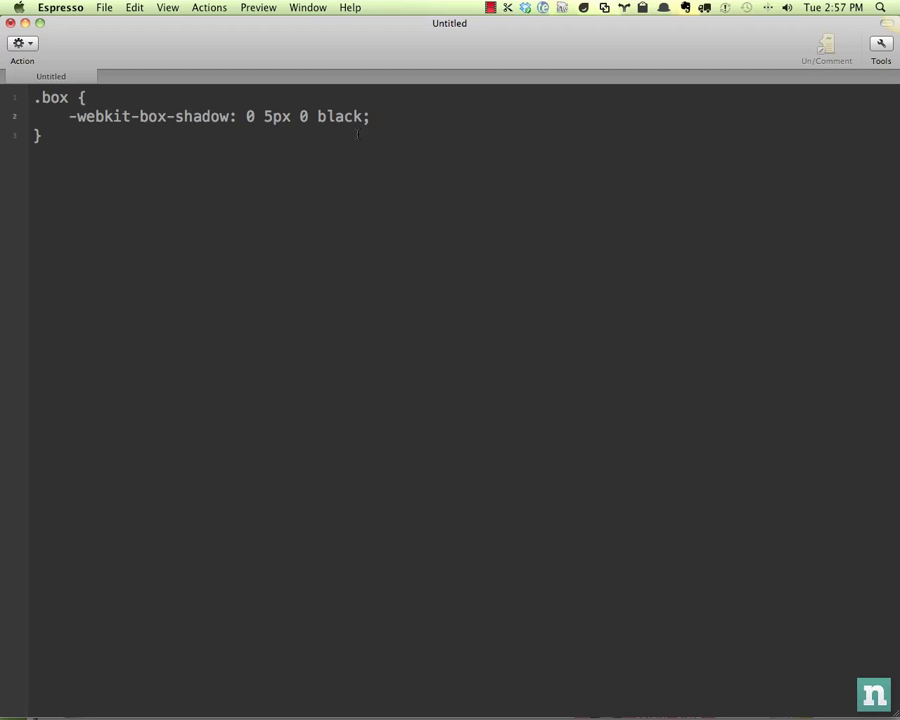
text(vcss)
key(BackSpace)
key(BackSpace)
key(BackSpace)
key(BackSpace)
key(BackSpace)
Paste the shadow declaration onto line 3 and change its prefix to moz
key(super+shift+Left)
key(super+c)
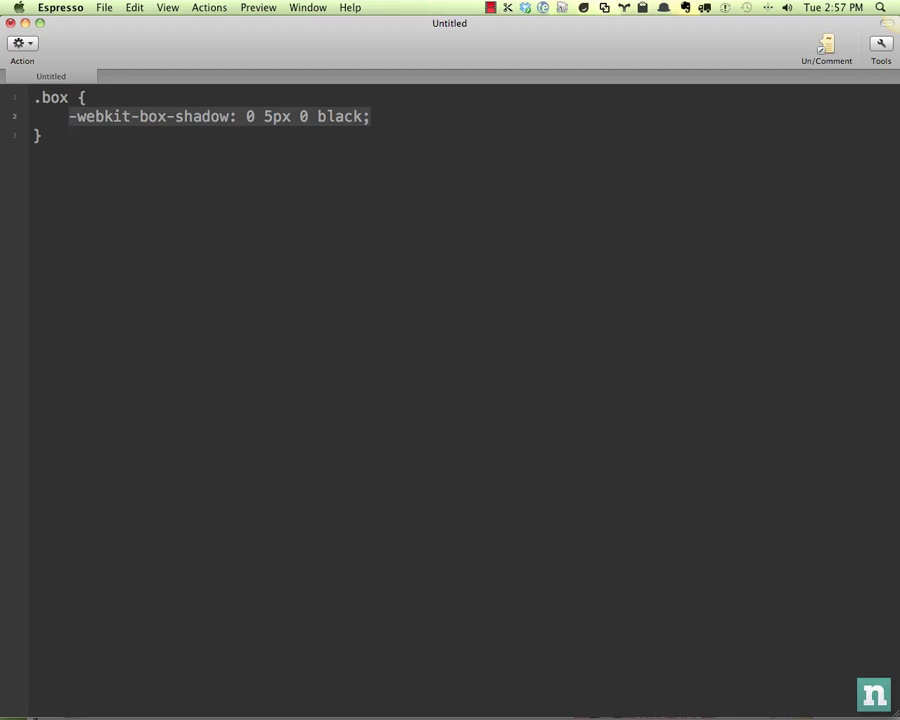
key(Right)
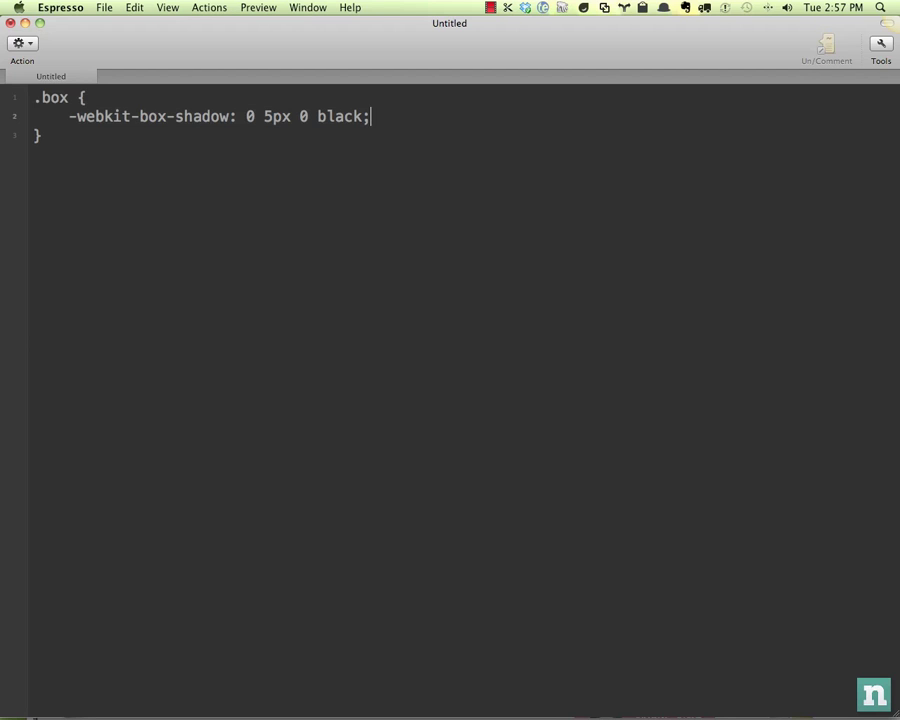
key(Return)
key(super+v)
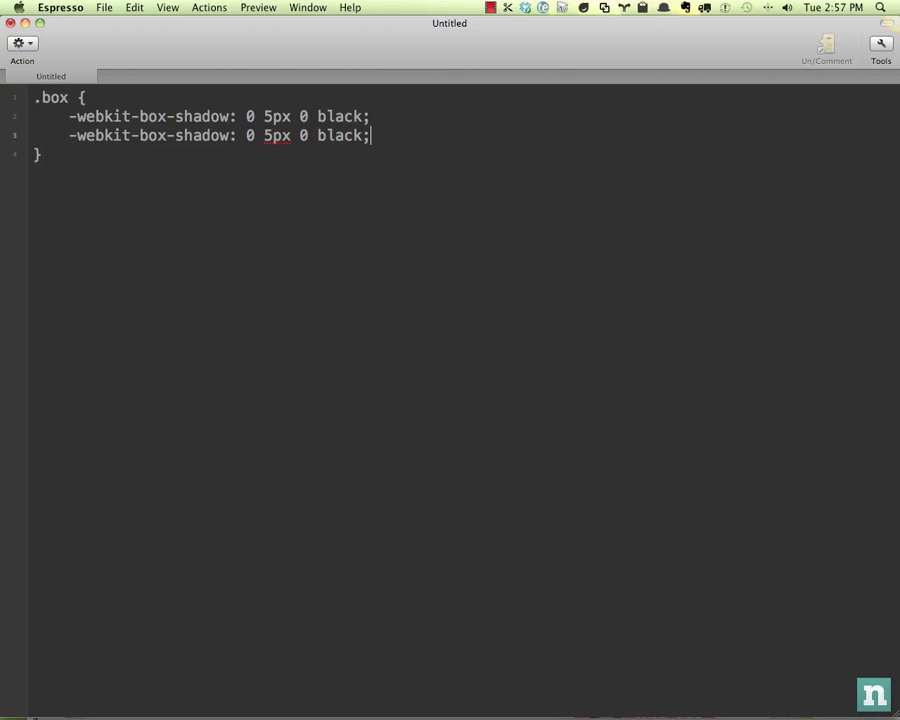
click(34, 135)
key(alt+shift+Right)
text(moz)
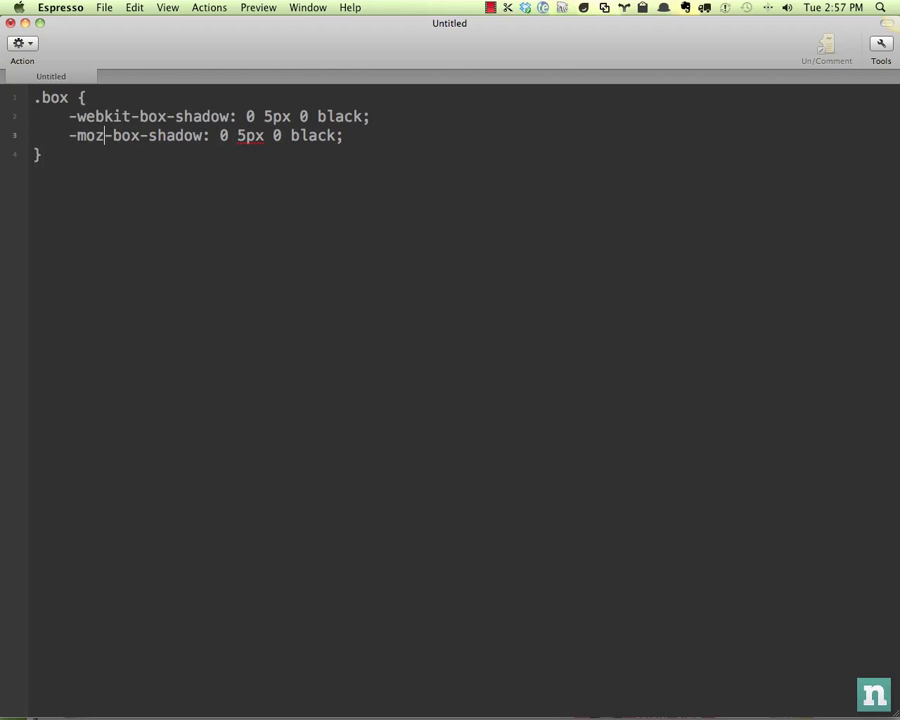
Paste a third copy, strip its -webkit- prefix, then undo that edit
key(super+Right)
key(Return)
key(super+v)
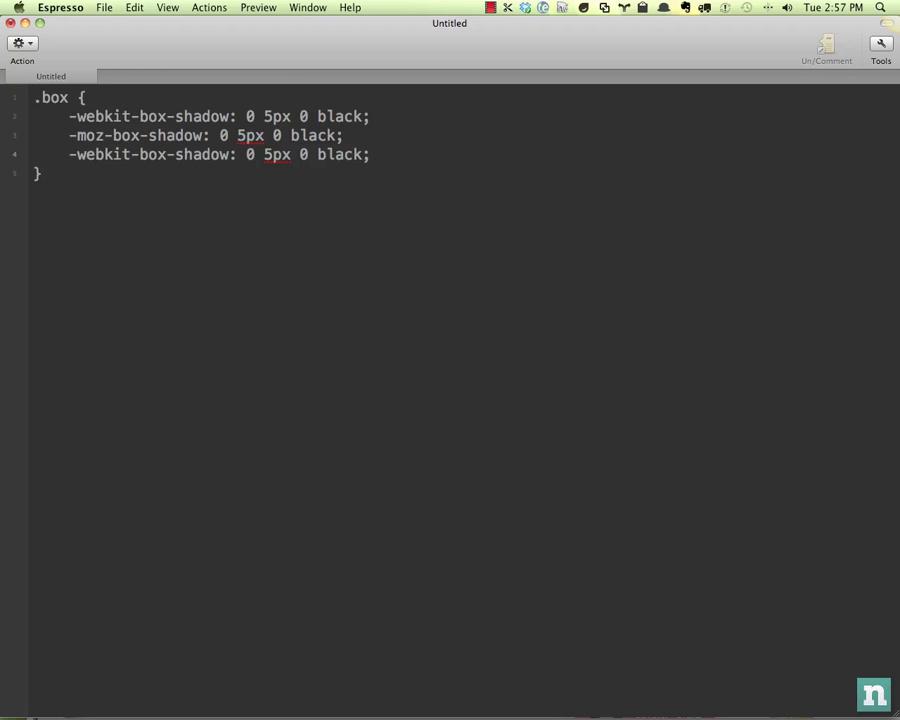
key(super+shift+Left)
key(Left)
key(alt+shift+Right)
key(shift+Right)
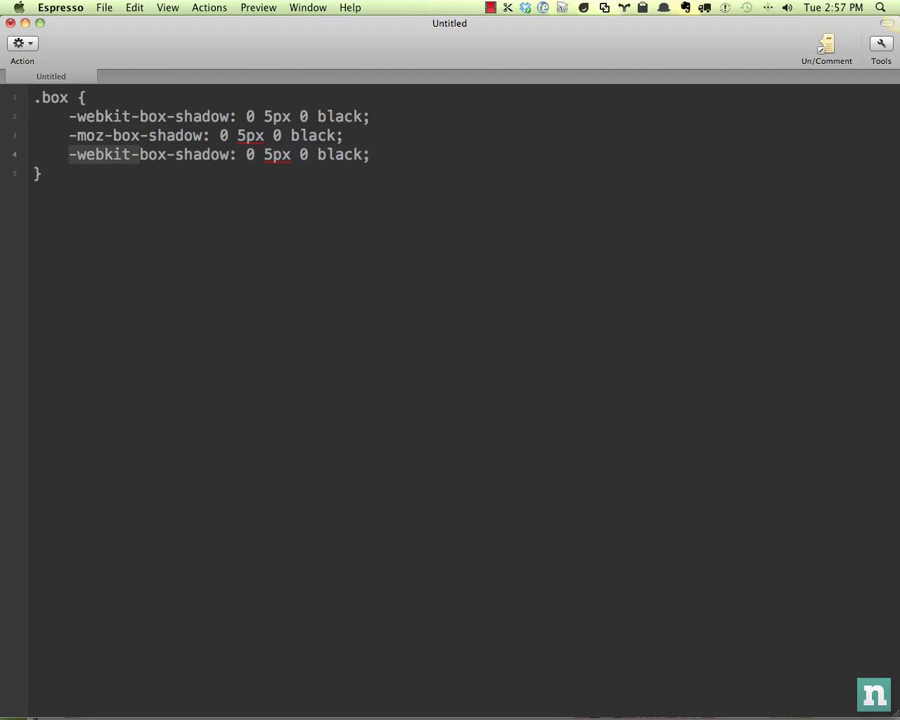
key(BackSpace)
key(super+z)
key(super+z)
key(super+z)
key(super+z)
key(super+z)
key(super+z)
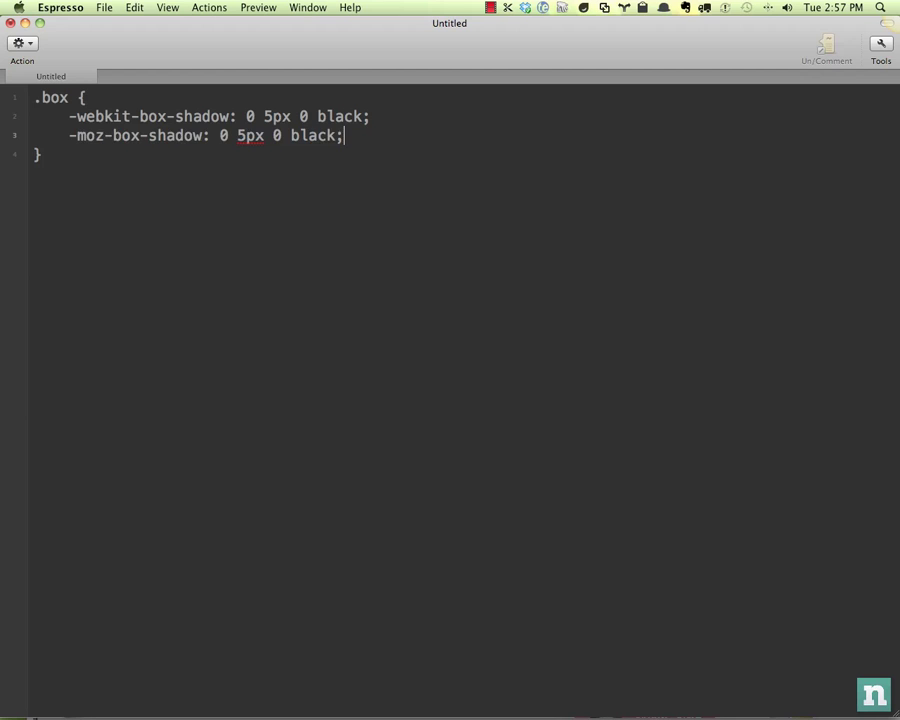
Start recording the macro and capture ⌥⌘L, ⌘C, Right Arrow, Return and ⌘V to duplicate the line
key(super+Tab)
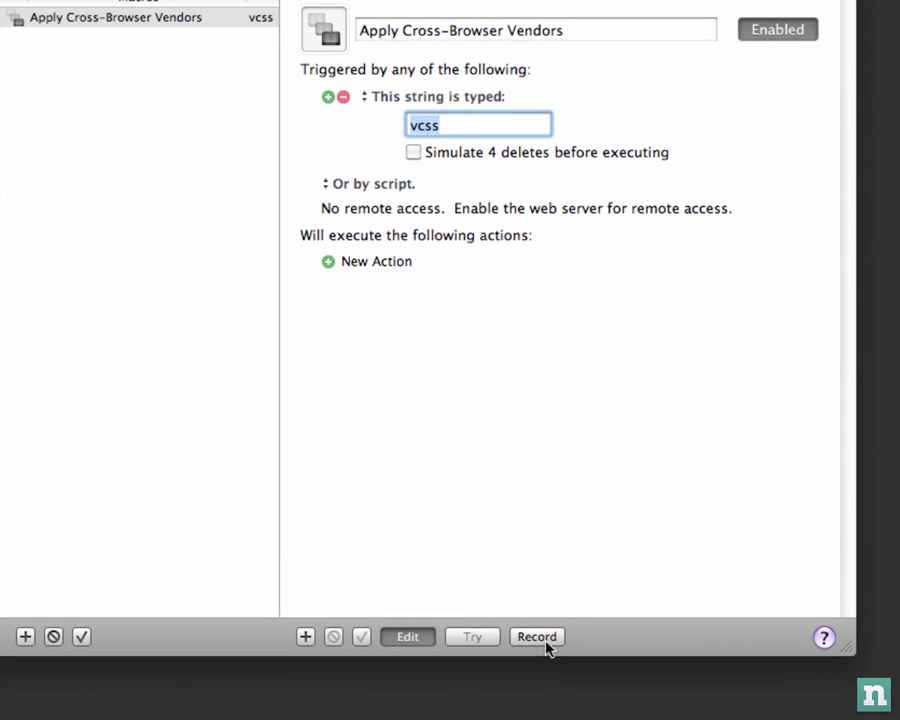
click(545, 643)
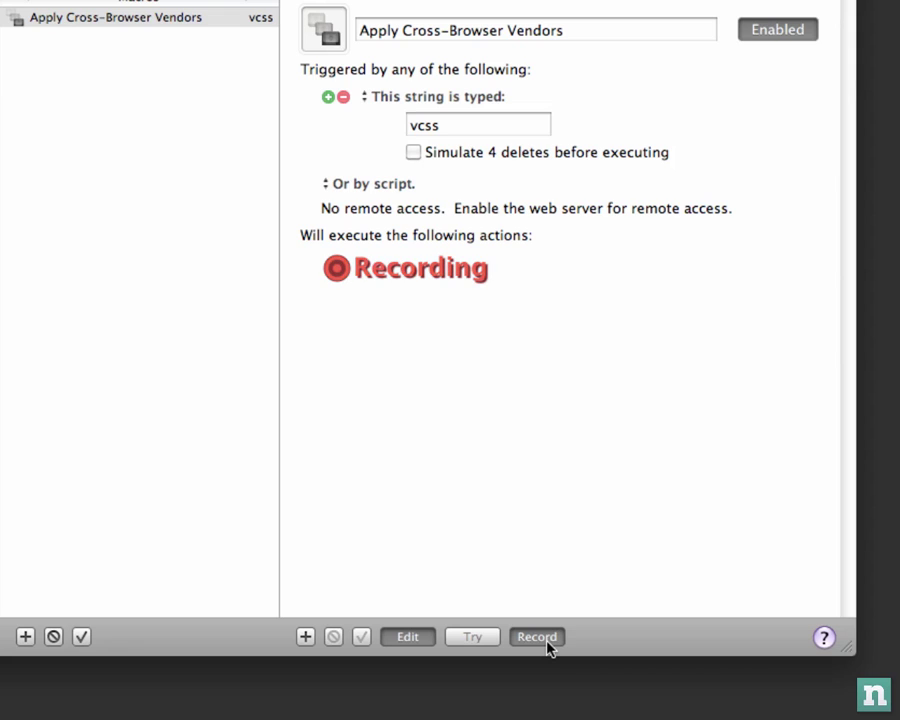
key(alt+super+l)
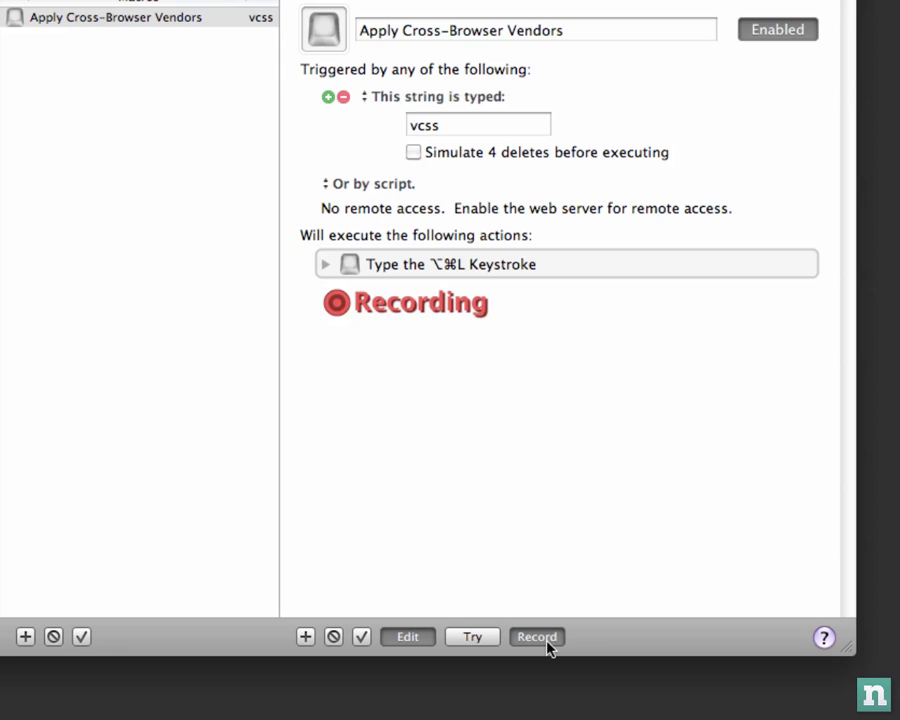
key(super+c)
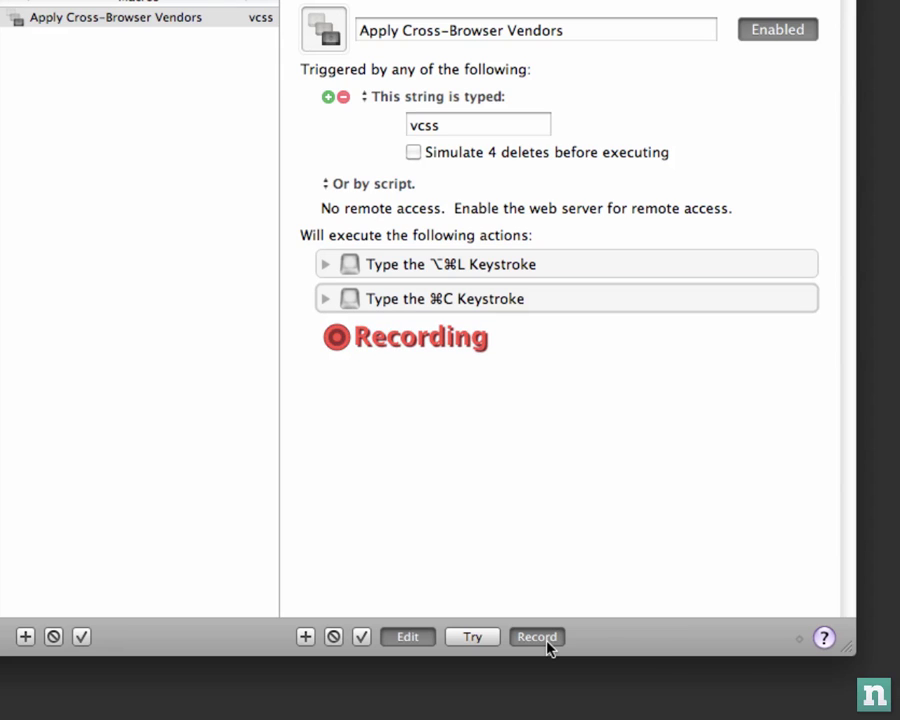
key(Right)
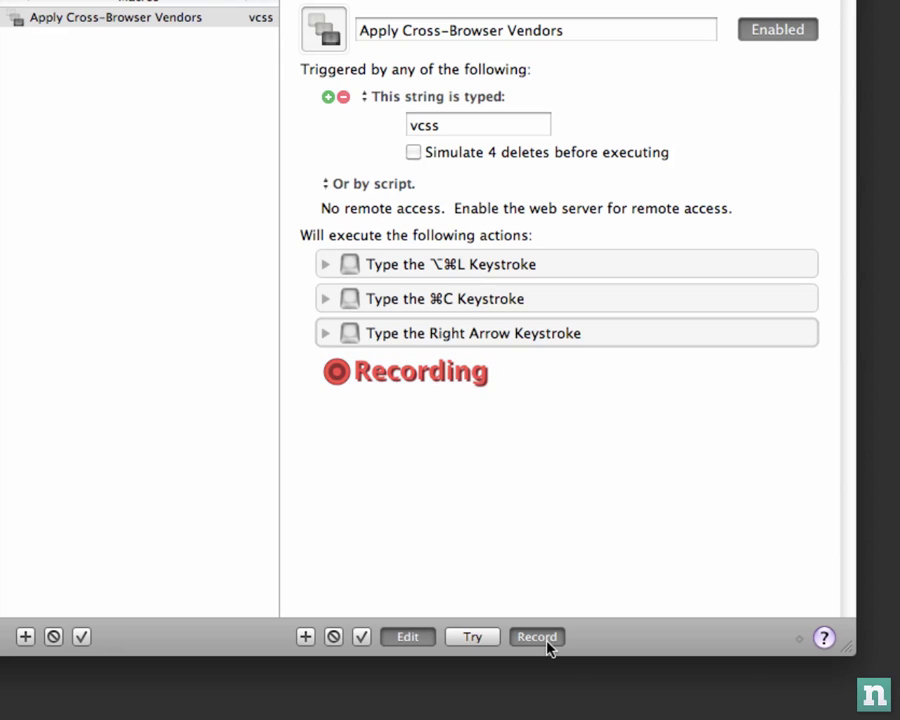
key(Return)
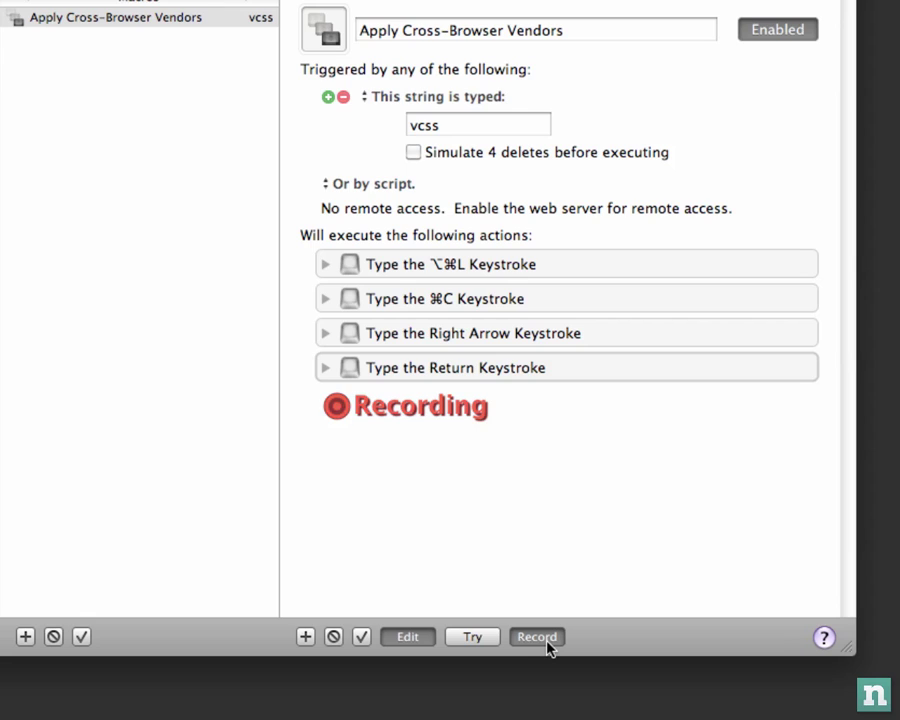
key(super+v)
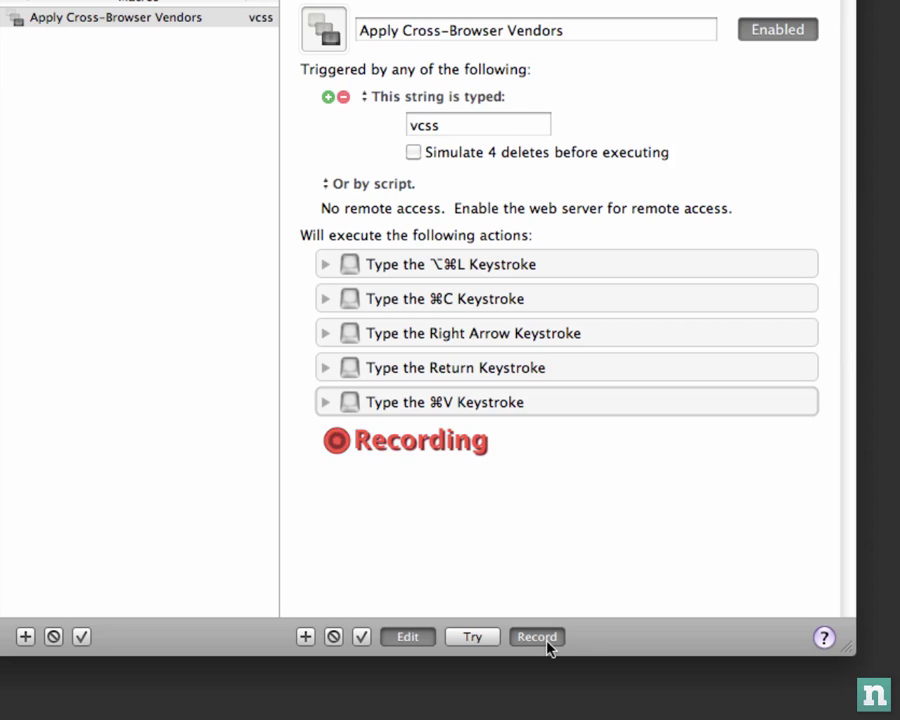
Record replacing the pasted line's prefix with -moz and pasting a third copy below
key(alt+super+l)
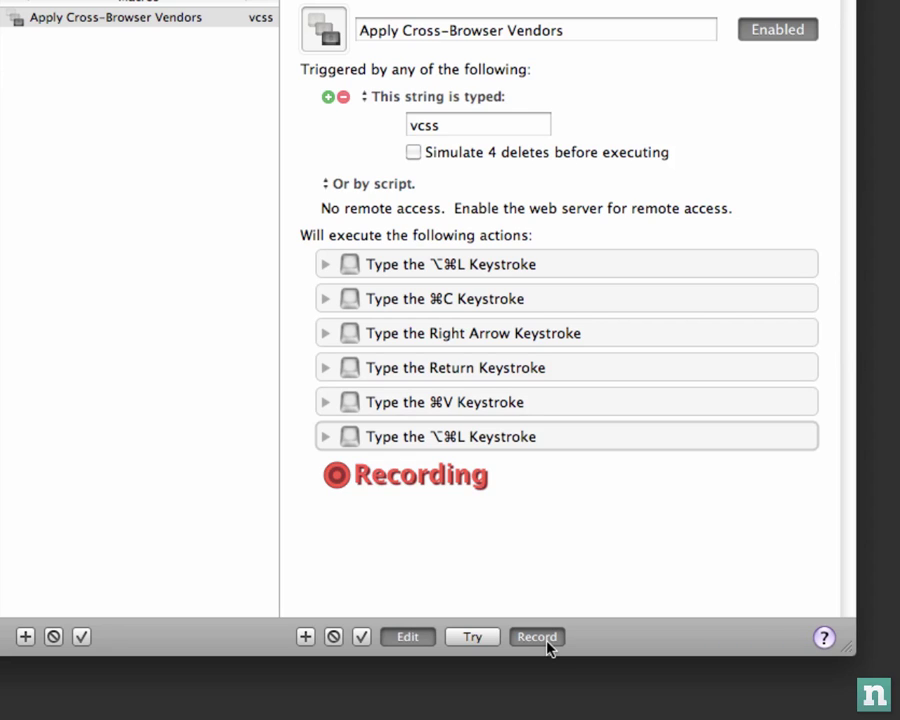
key(Left)
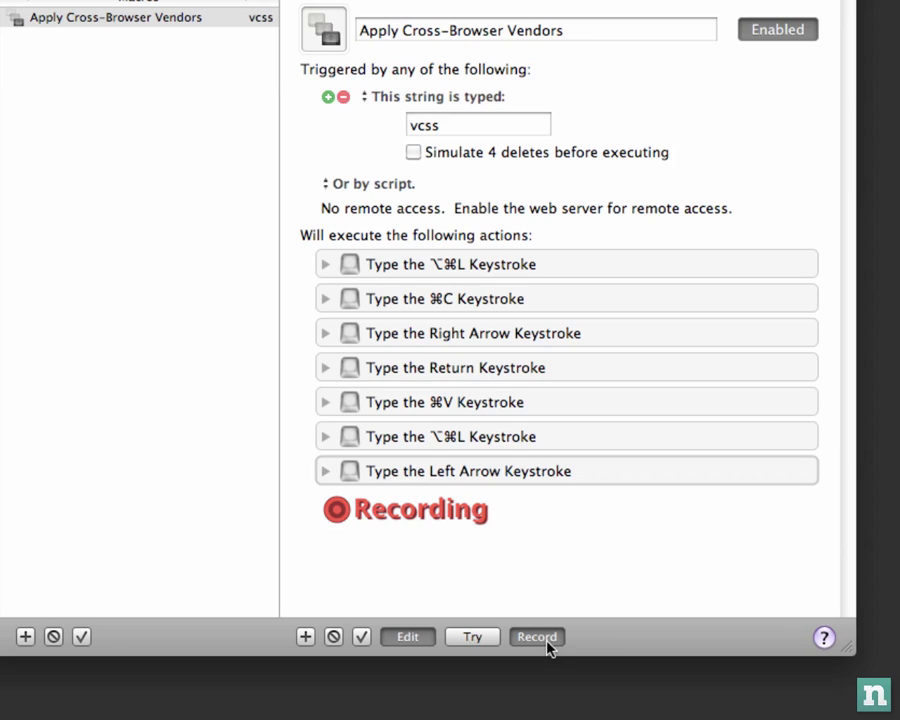
key(alt+shift+Right)
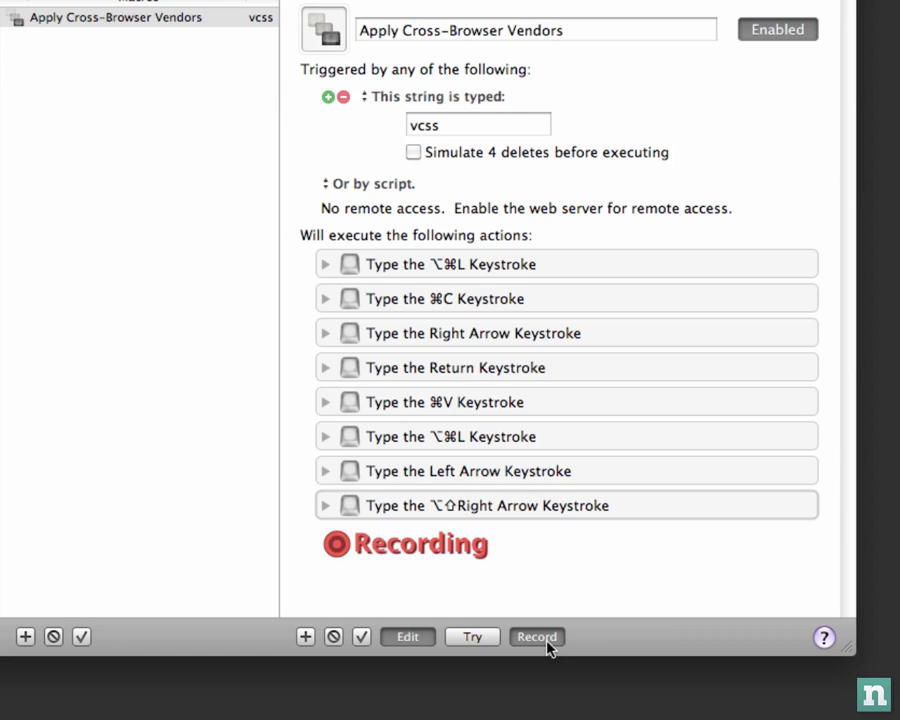
key(minus)
text(moz’ by Typing)
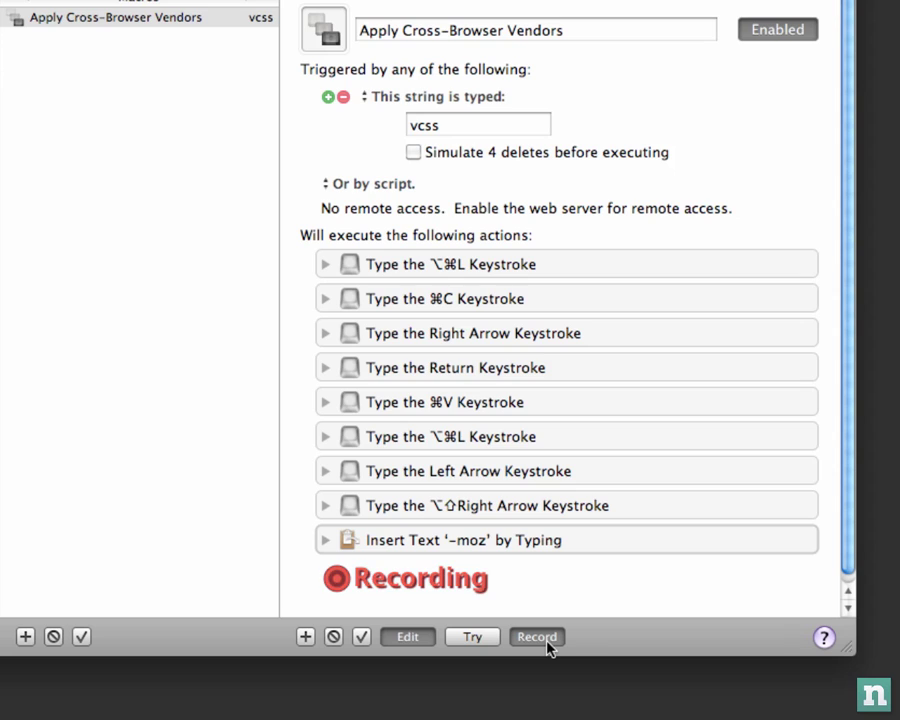
key(super+Right)
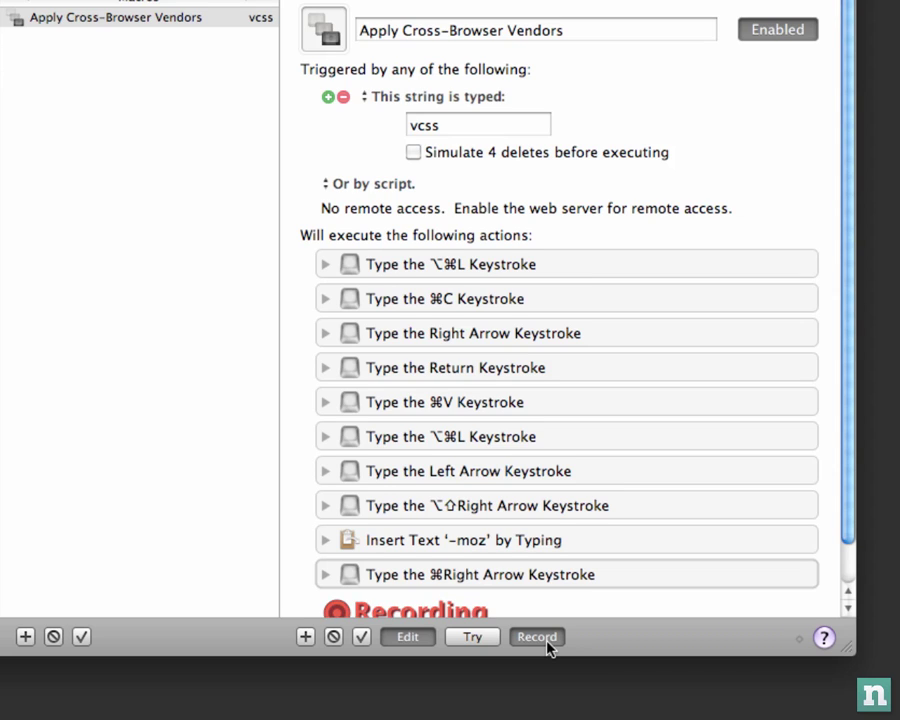
key(Return)
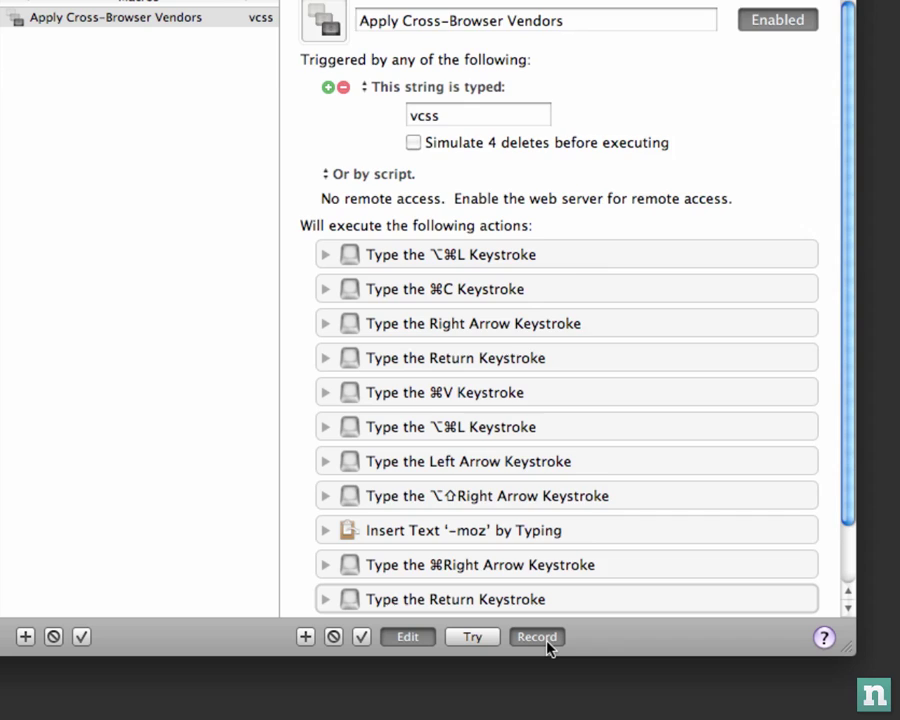
key(super+v)
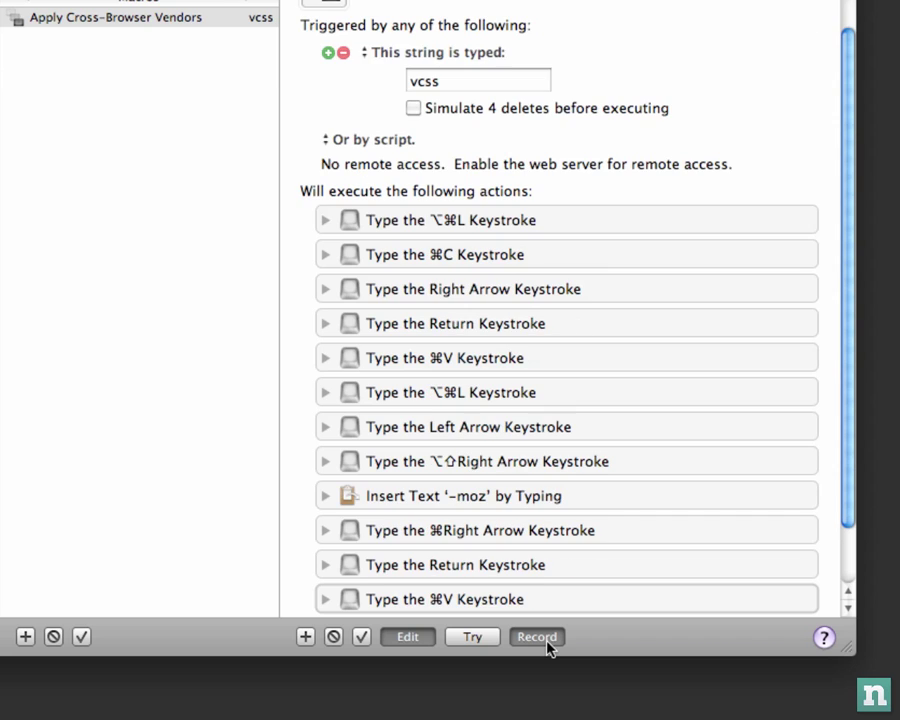
Record deleting the third line's vendor prefix, then stop recording
key(alt+super+l)
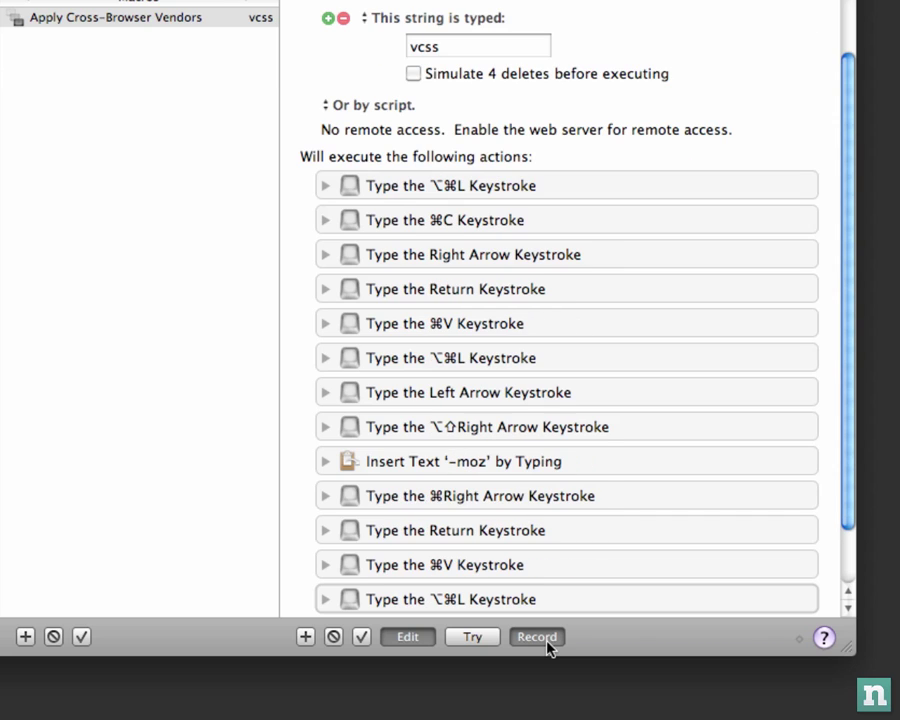
key(Left)
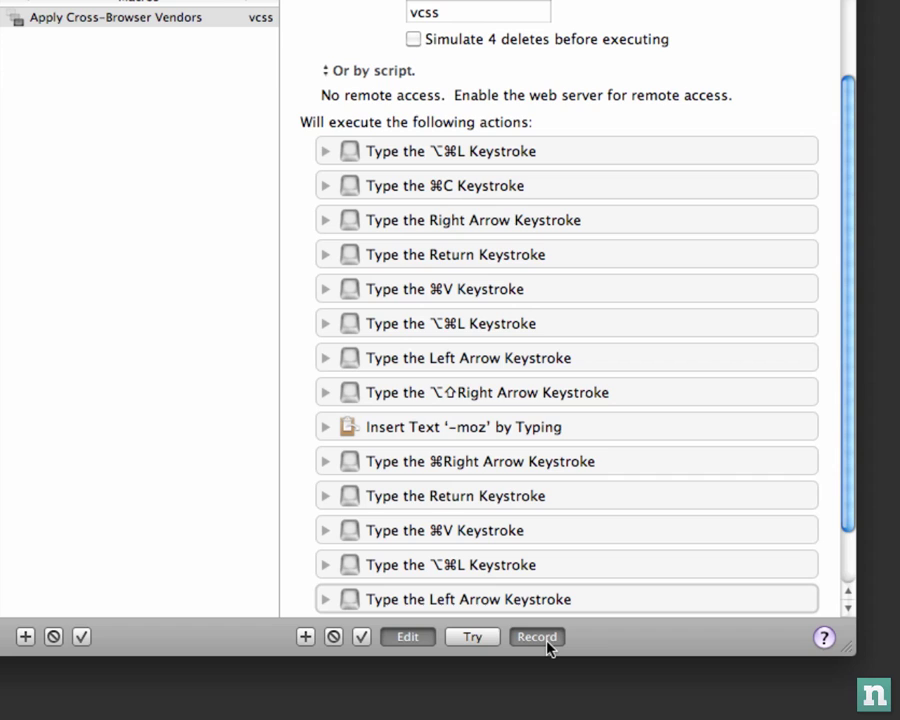
key(alt+shift+Right)
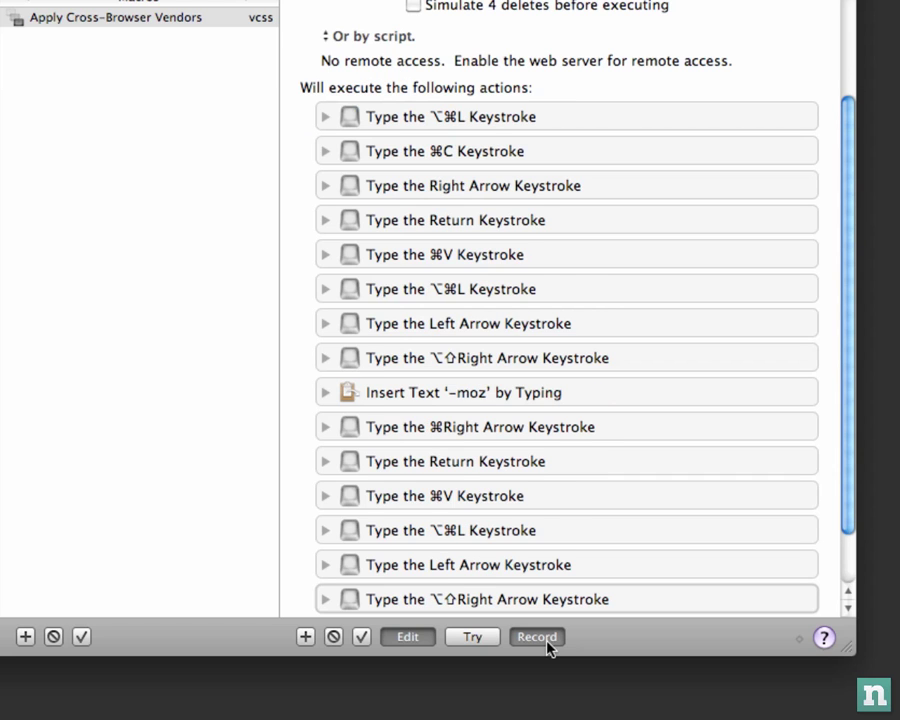
key(shift+Right)
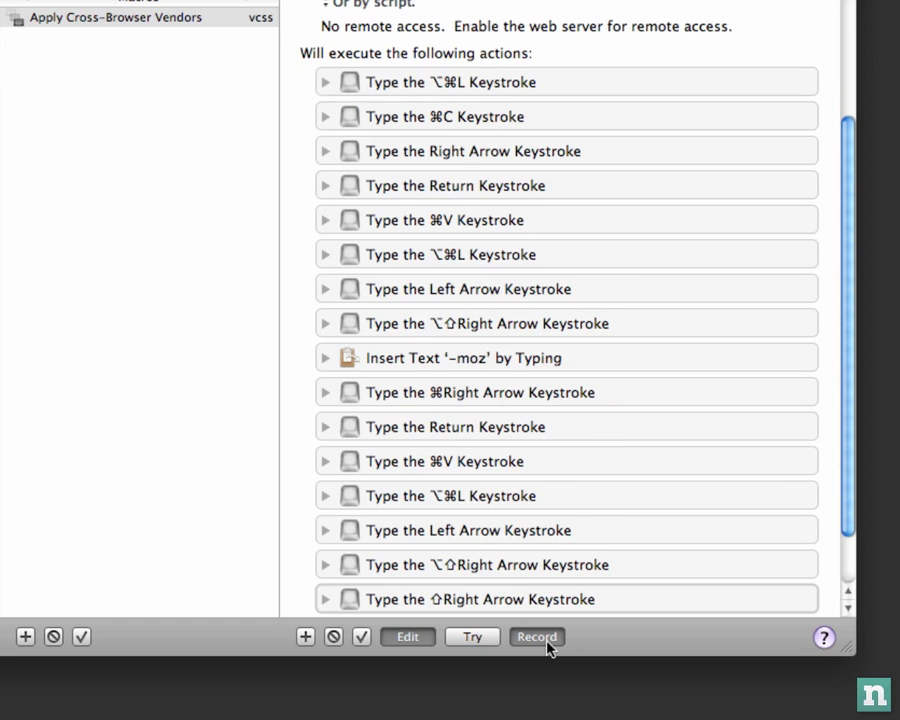
key(Delete)
click(547, 641)
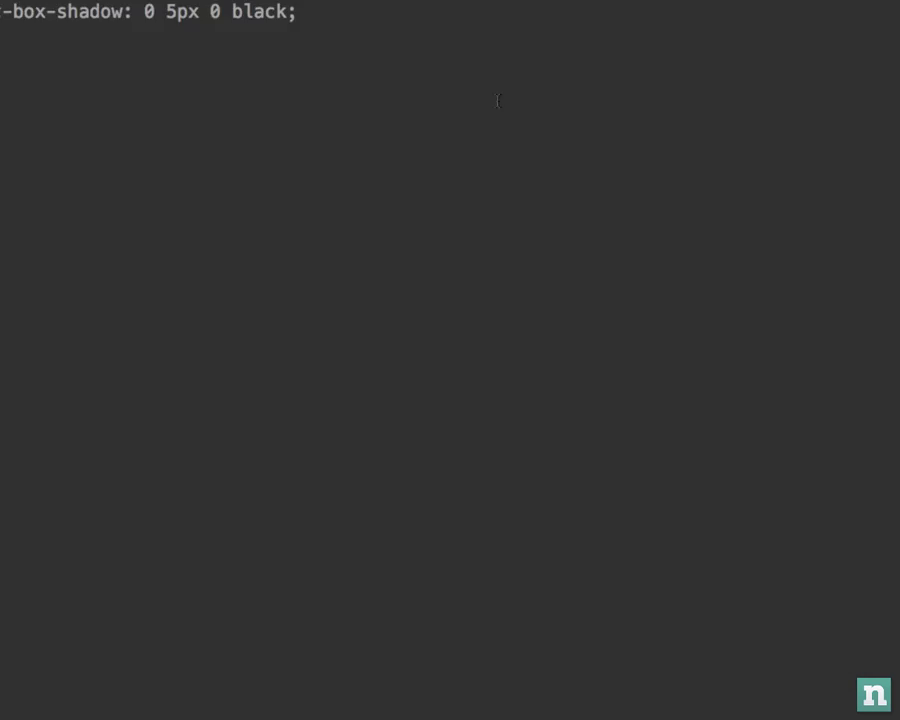
Type vcss after the -webkit-box-shadow line to run the recorded macro
text(vcs)
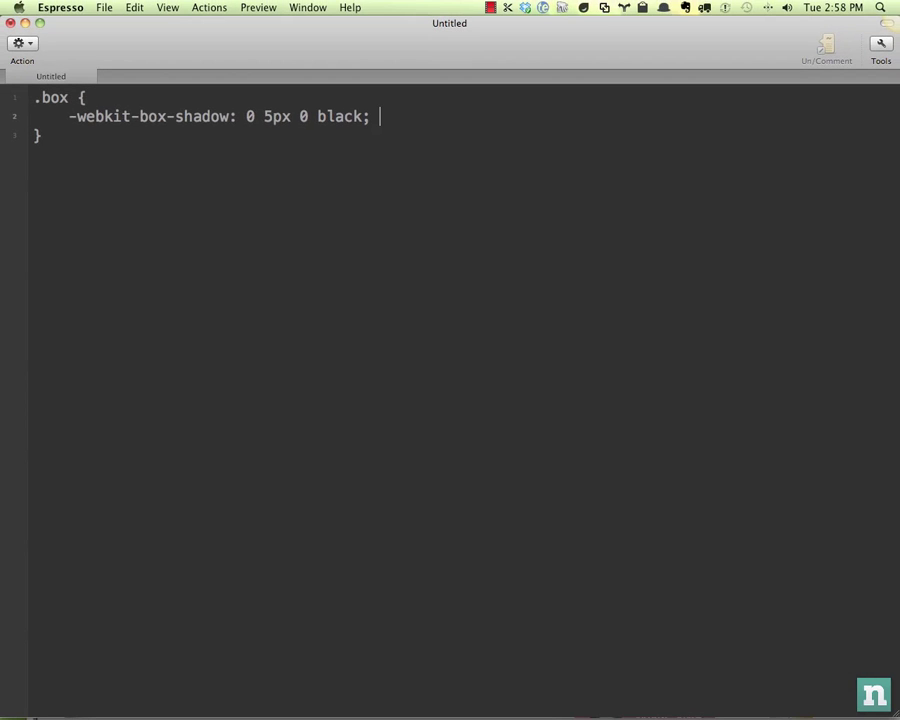
text(s)
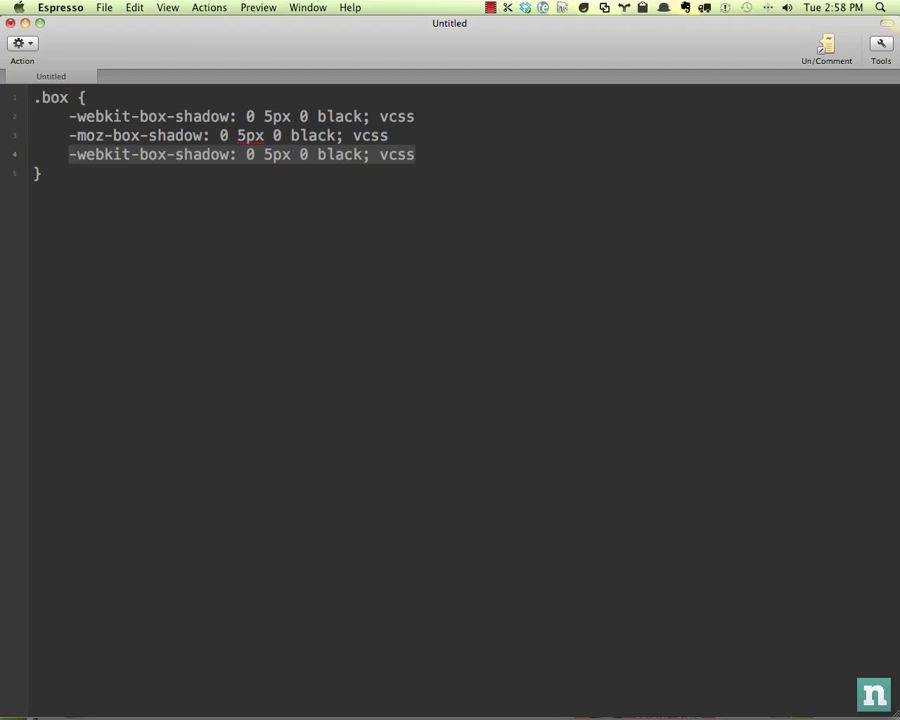
key(Left)
key(Delete)
key(Delete)
key(Delete)
key(Delete)
key(Delete)
key(Delete)
key(Delete)
key(Delete)
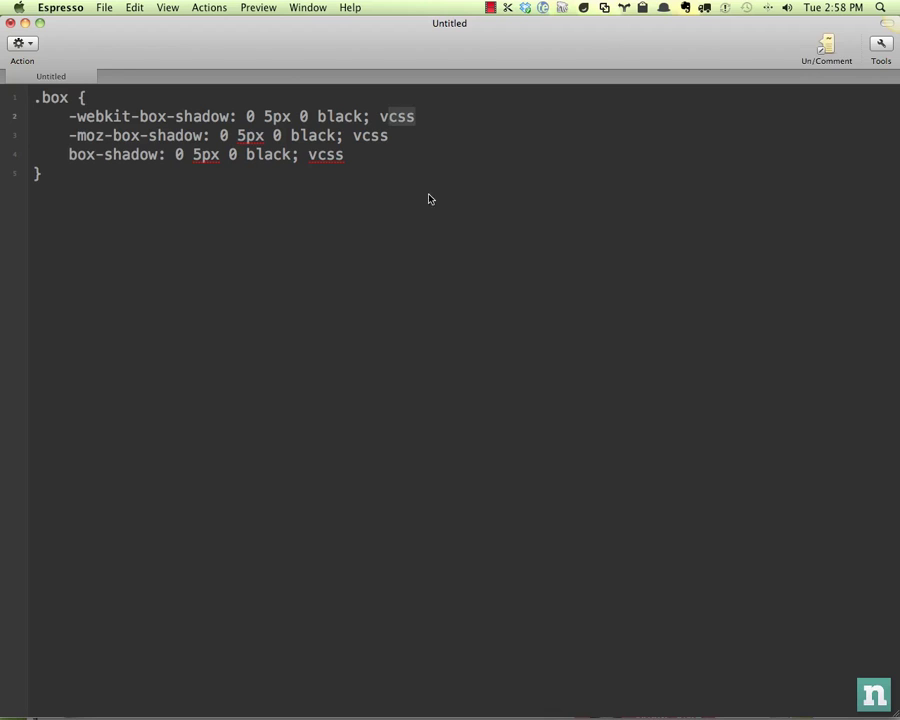
Tick 'Simulate 4 deletes before executing' on the vcss macro
key(super+Tab)
scroll(535, 290, up, 5)
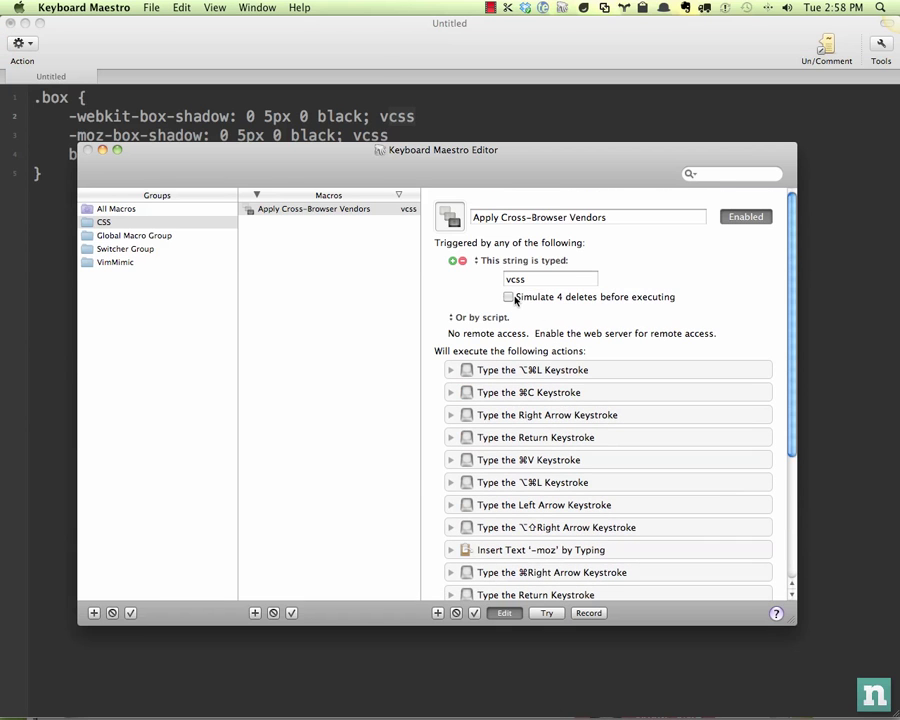
click(508, 296)
Undo the earlier macro output and rerun vcss on the -webkit-box-shadow line
click(390, 105)
click(4, 136)
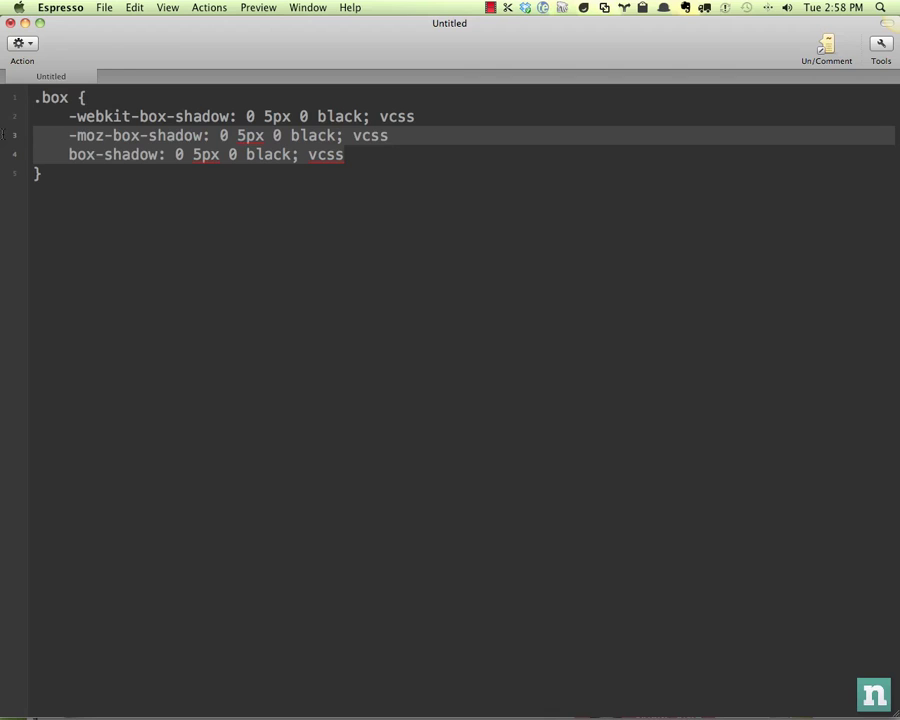
key(super+z)
key(BackSpace)
key(BackSpace)
key(BackSpace)
key(BackSpace)
key(BackSpace)
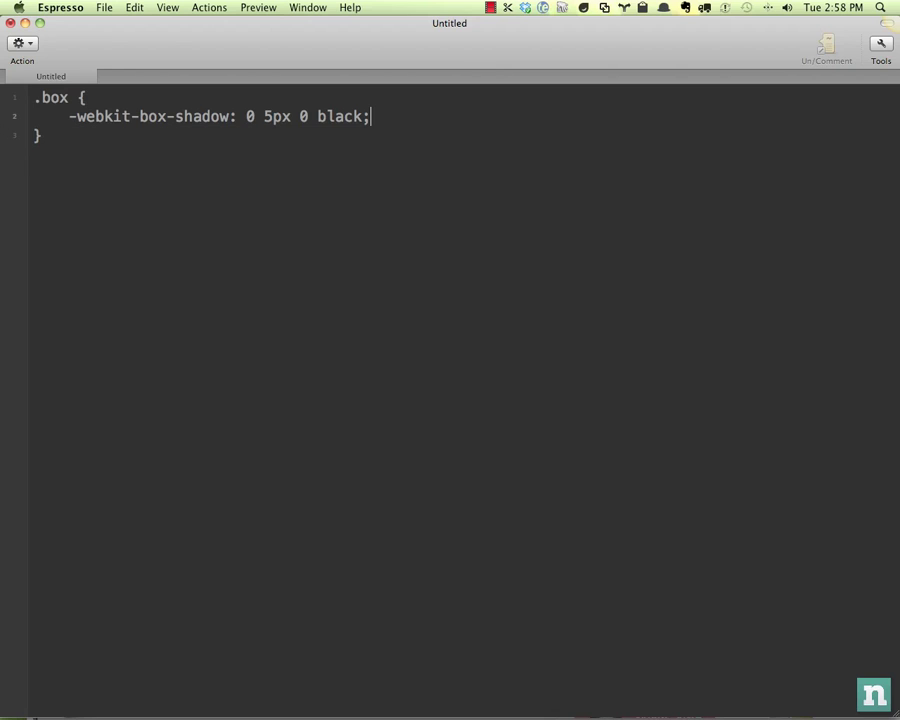
text(vcss)
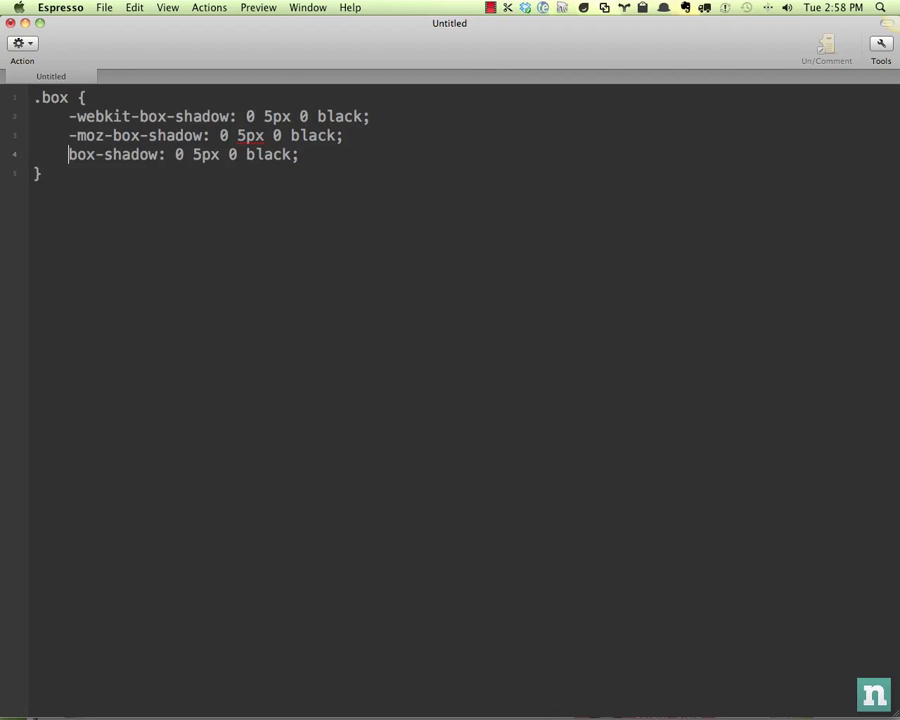
Add '-webkit-border-radius: 3px;' on a new line and expand it with vcss
key(Return)
key(Return)
text(webk)
key(BackSpace)
key(BackSpace)
key(BackSpace)
key(BackSpace)
text(-moz)
key(BackSpace)
key(BackSpace)
key(BackSpace)
text(webkit-bor)
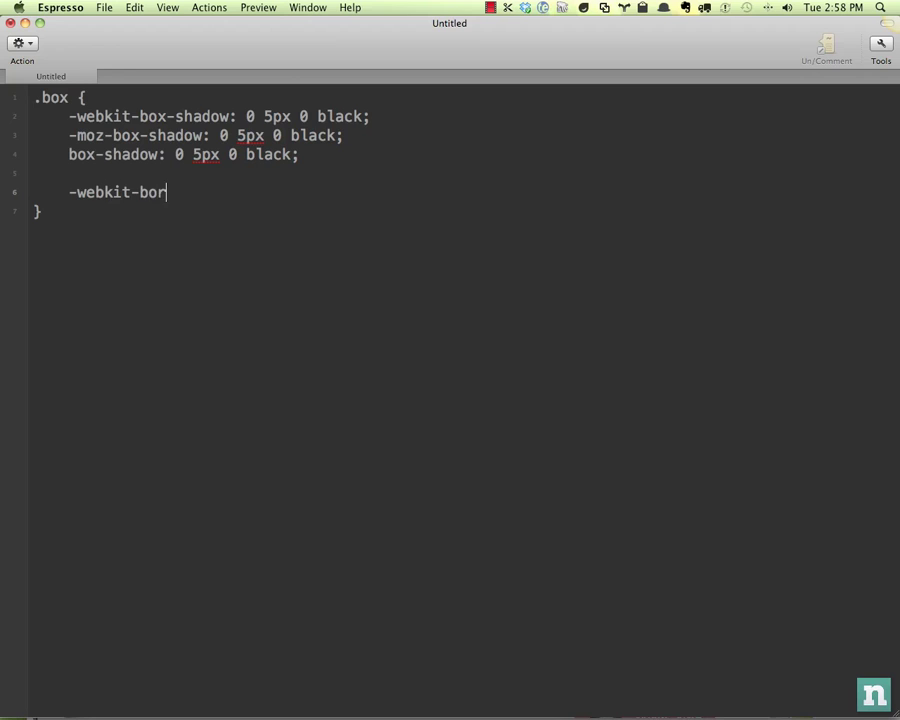
text(der-radius: 3p)
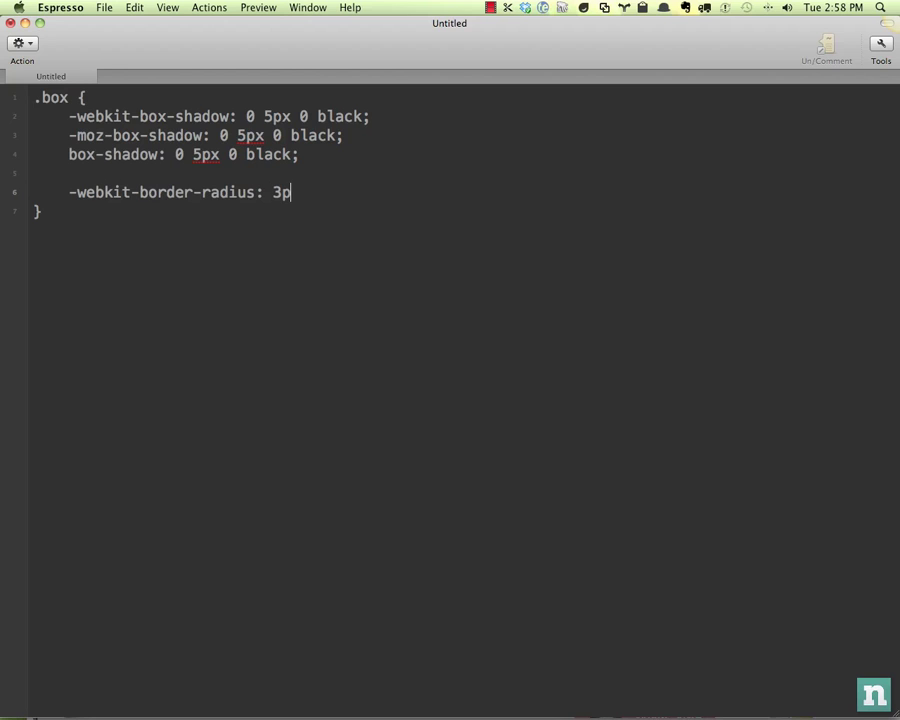
text(x; vcs)
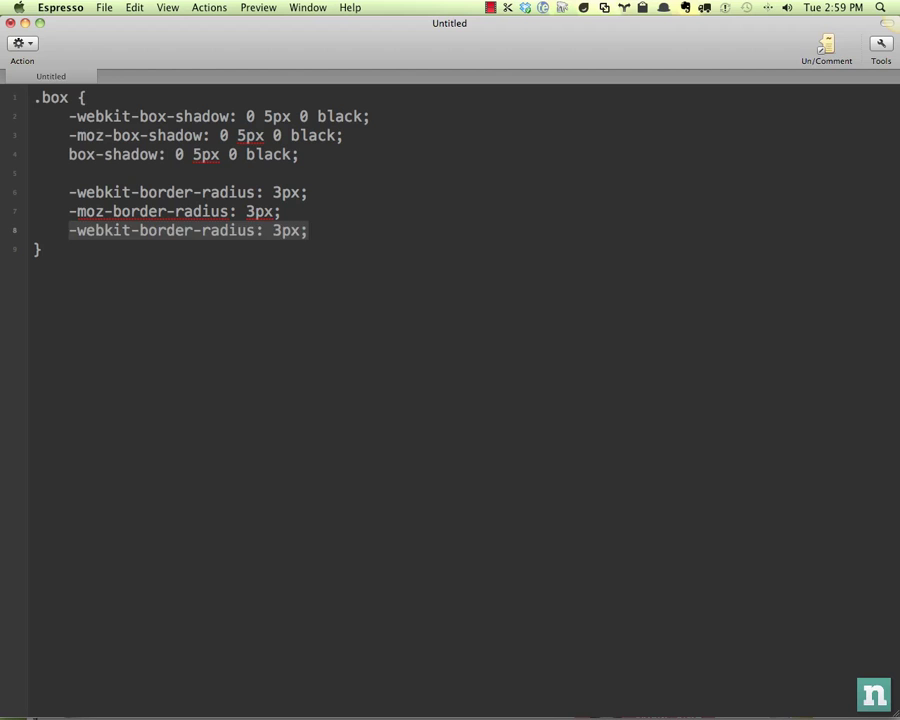
key(BackSpace)
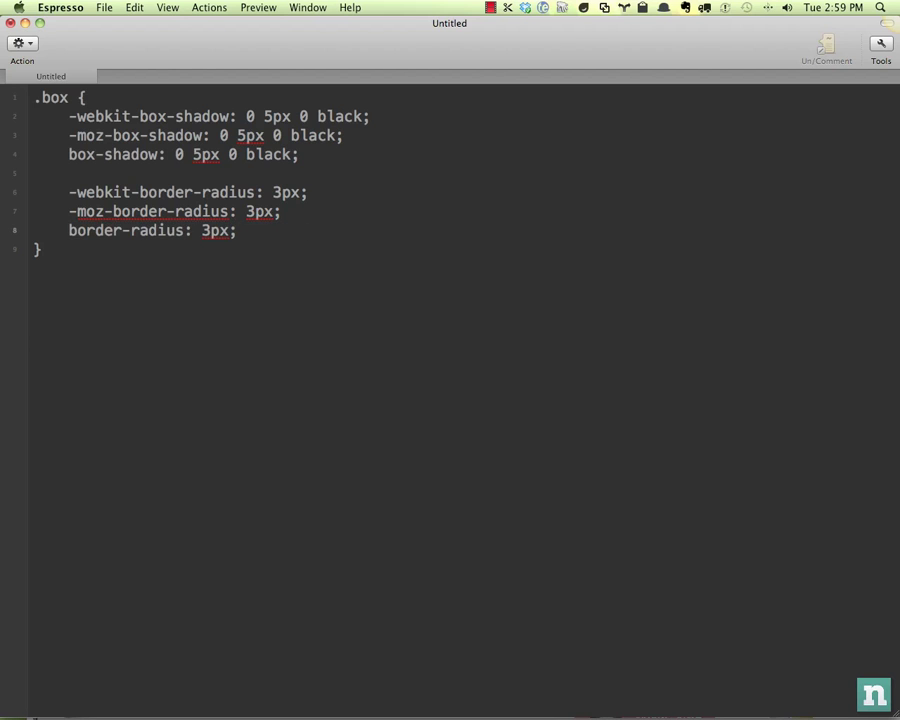
key(super+Tab)
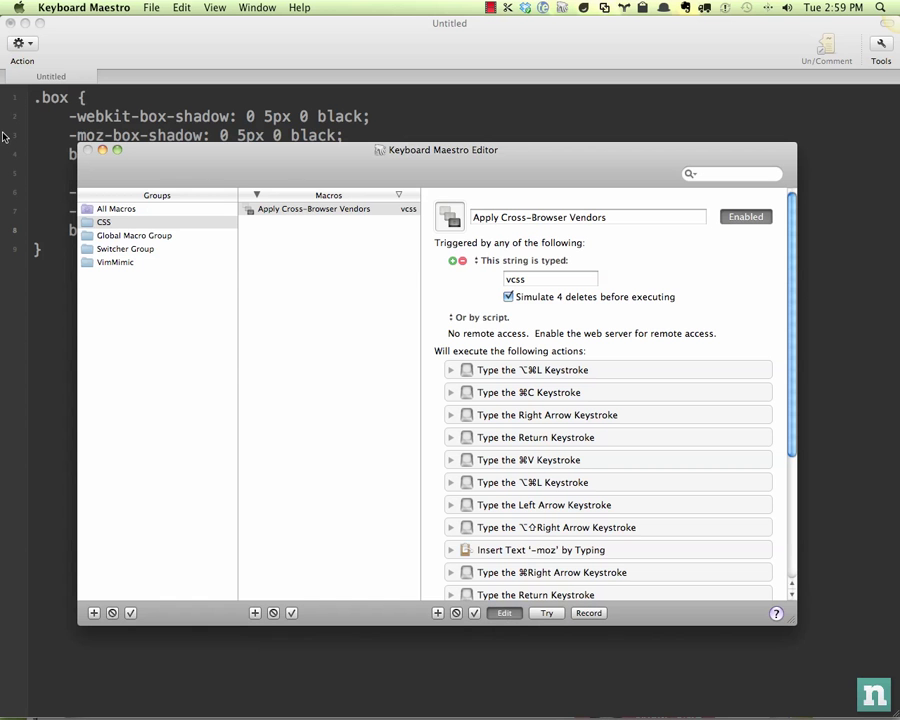